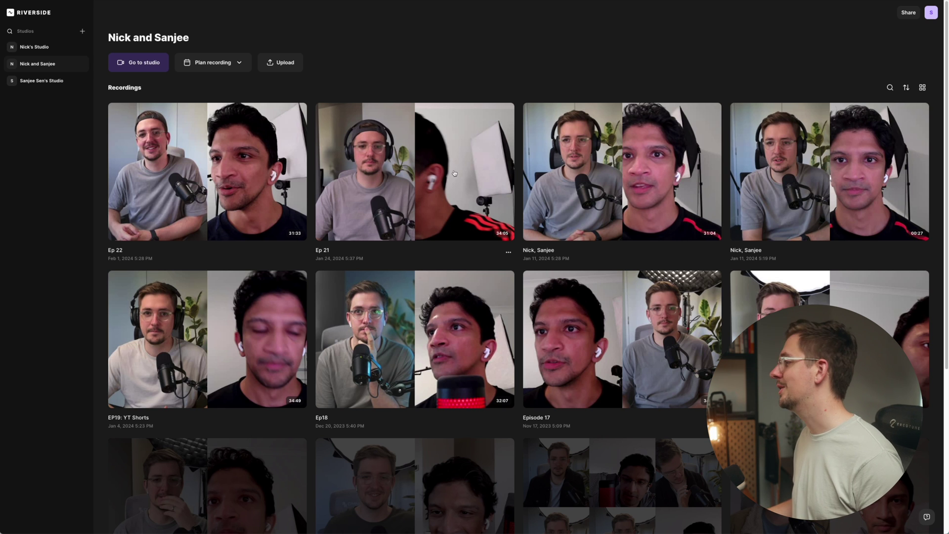
- Open the Ep 21 recording and expand its AI show notes to read the summary, takeaways and chapters
{"action": "left_click", "coordinate": [416, 153]}
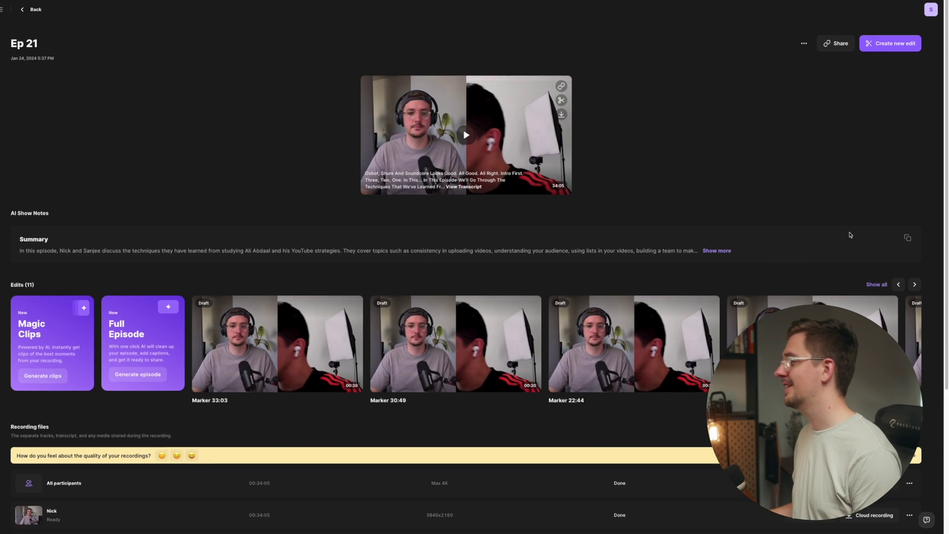
{"action": "left_click", "coordinate": [719, 250]}
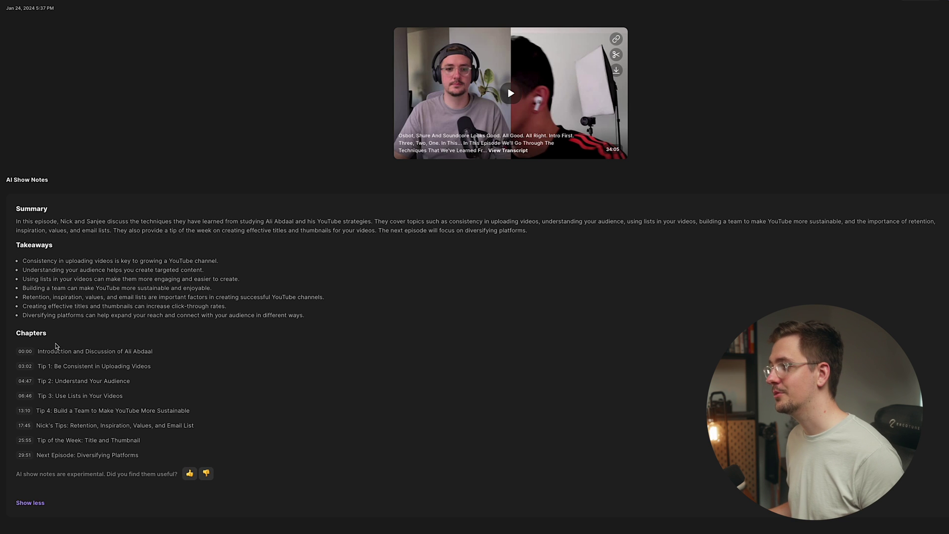
{"action": "scroll", "coordinate": [55, 346], "scroll_direction": "down", "scroll_amount": 2}
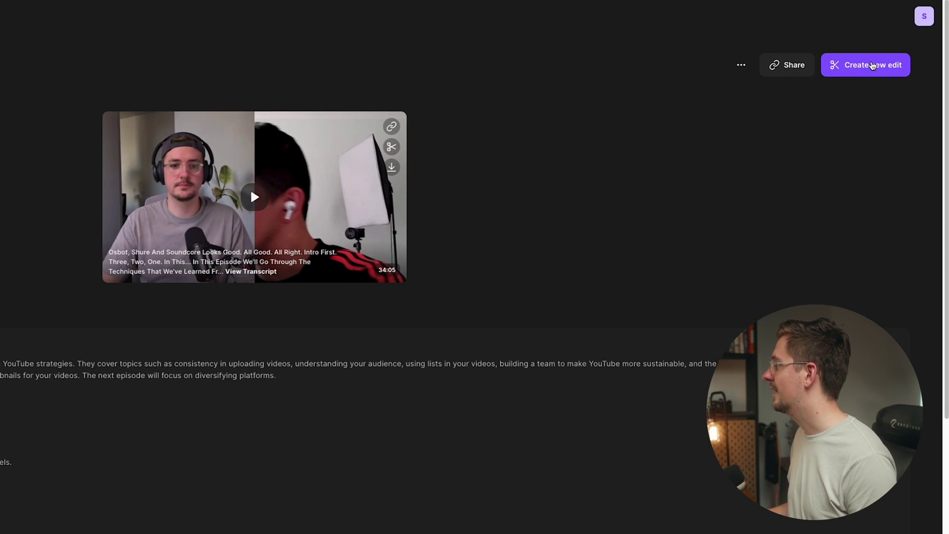
- Create a new edit of the Ep 21 recording and remove the silences with Magic Tools
{"action": "left_click", "coordinate": [873, 65]}
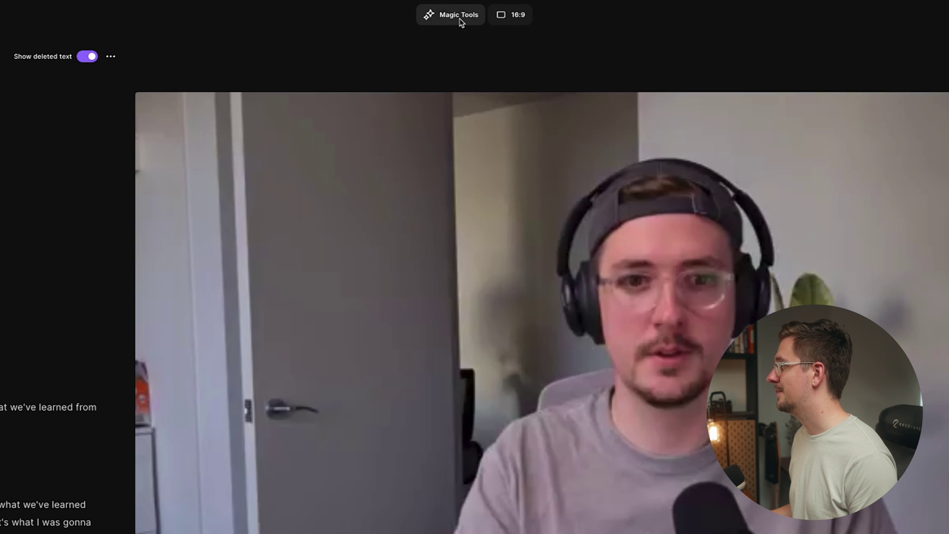
{"action": "left_click", "coordinate": [462, 11]}
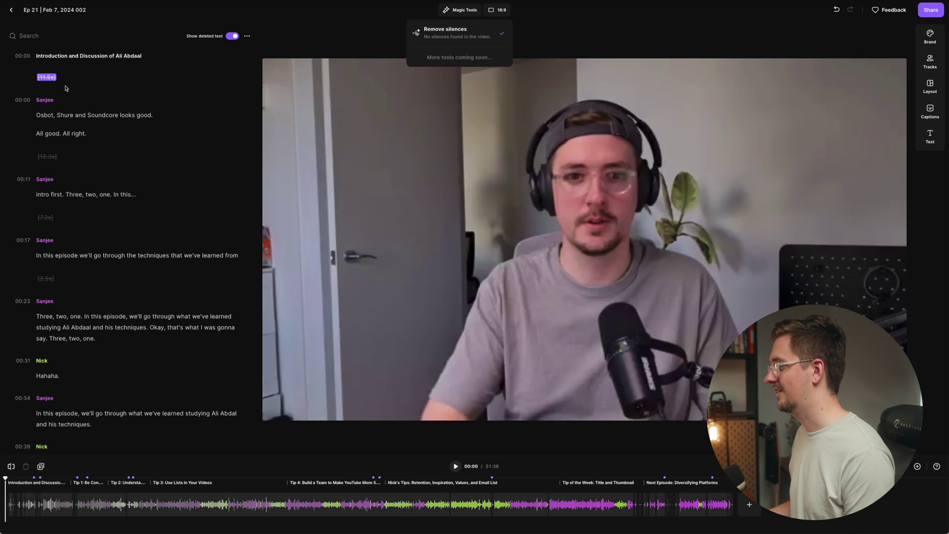
- Delete the opening transcript passage from "Osbot, Shure and Soundcore looks good." through "Hahaha."
{"action": "scroll", "coordinate": [105, 124], "scroll_direction": "down", "scroll_amount": 3}
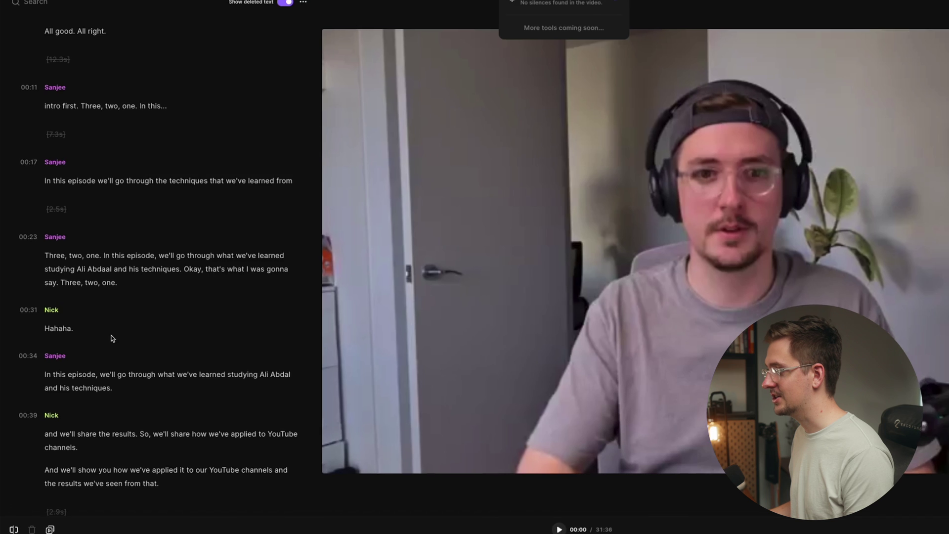
{"action": "scroll", "coordinate": [112, 339], "scroll_direction": "down", "scroll_amount": 3}
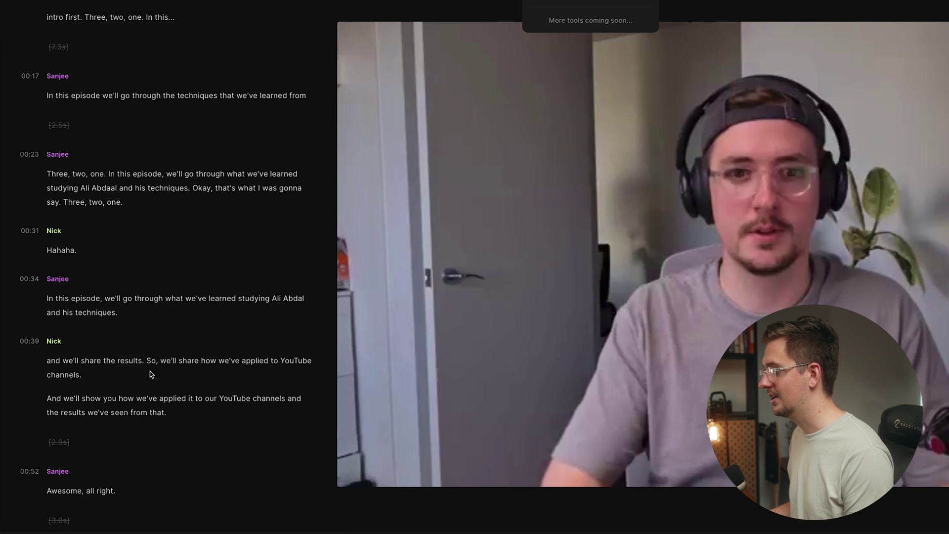
{"action": "left_click_drag", "start_coordinate": [76, 429], "coordinate": [54, 88]}
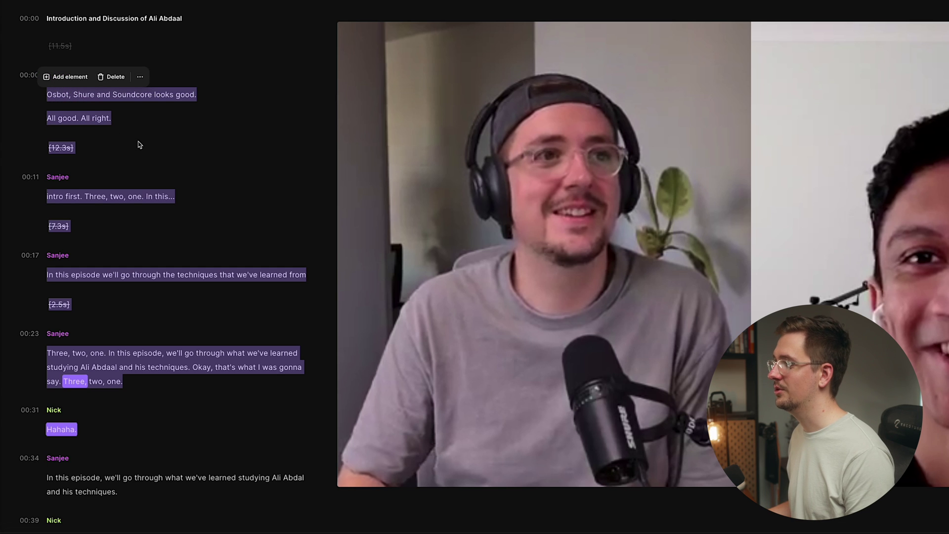
{"action": "left_click", "coordinate": [111, 77]}
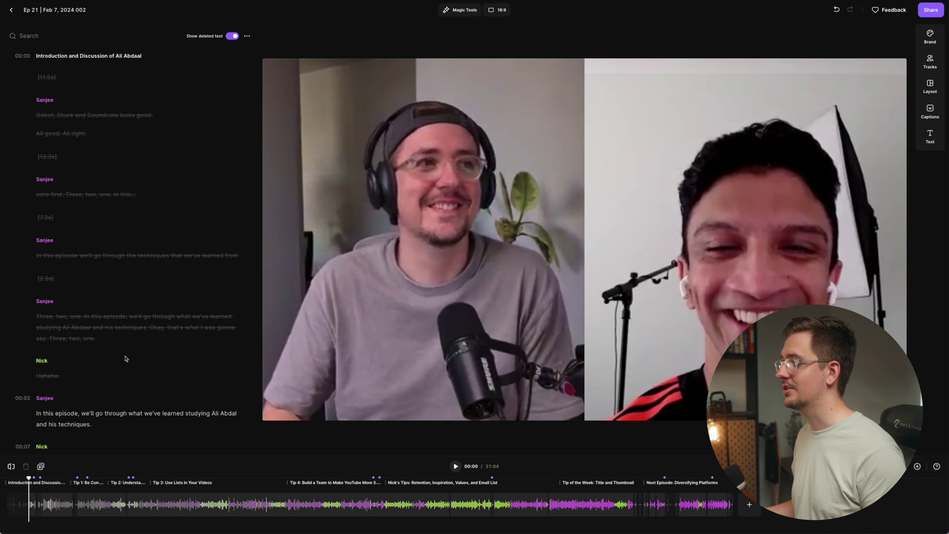
- Look over the edited transcript, then hide the deleted text and show it again
{"action": "scroll", "coordinate": [133, 275], "scroll_direction": "down", "scroll_amount": 10}
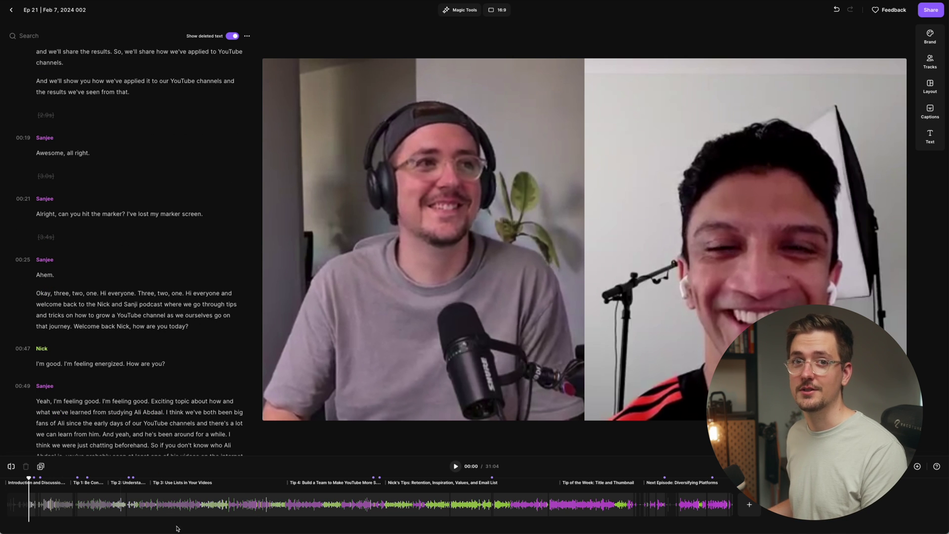
{"action": "scroll", "coordinate": [176, 251], "scroll_direction": "up", "scroll_amount": 10}
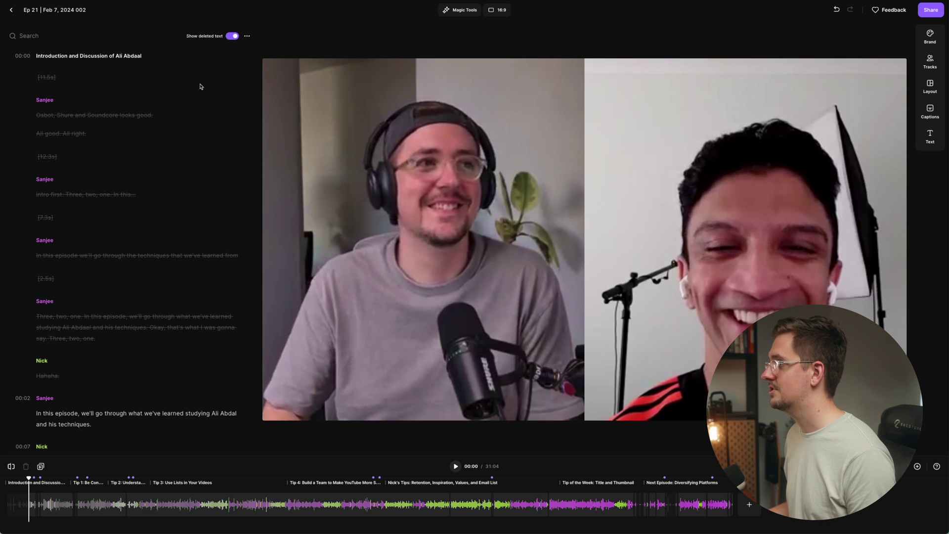
{"action": "left_click", "coordinate": [232, 36]}
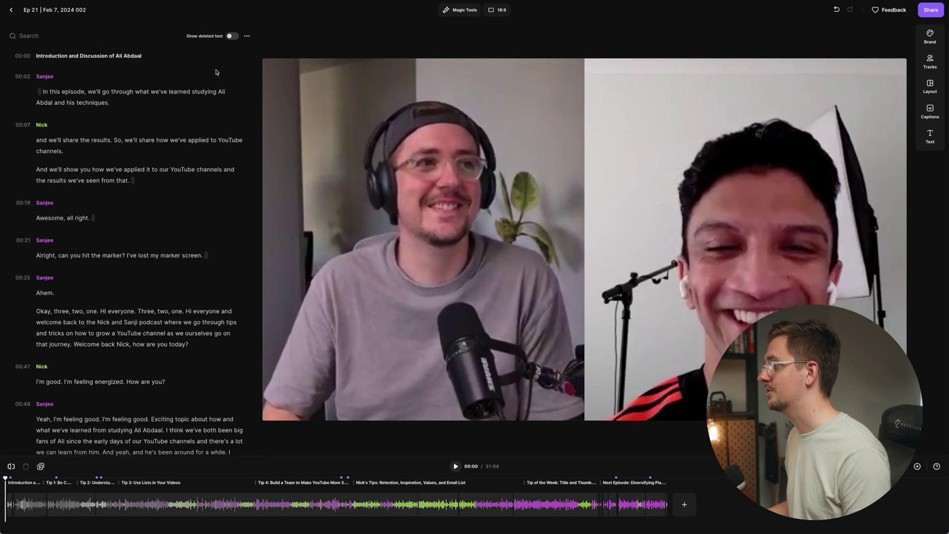
{"action": "left_click", "coordinate": [230, 36]}
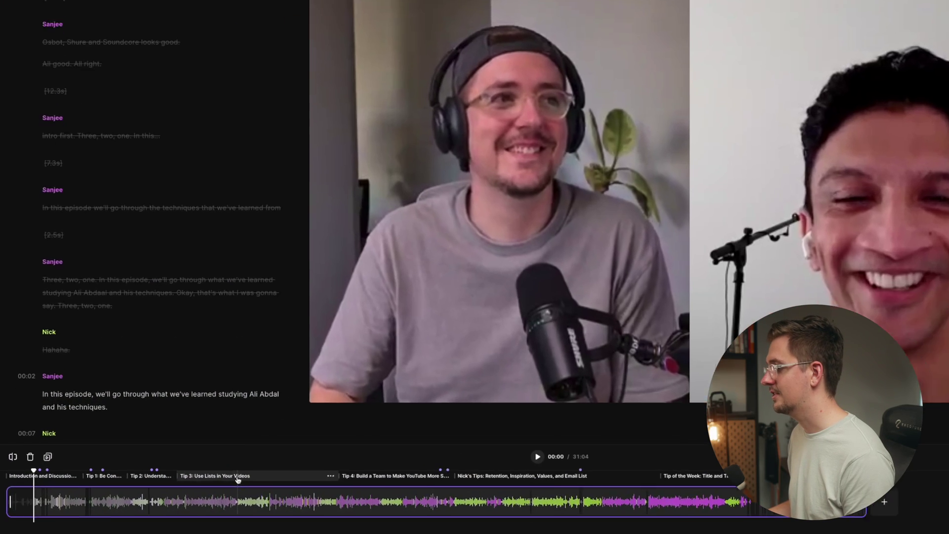
- Split the timeline at the word "Hmm." at 07:39, in the Tip 3: Use Lists in Your Videos chapter
{"action": "left_click", "coordinate": [237, 480]}
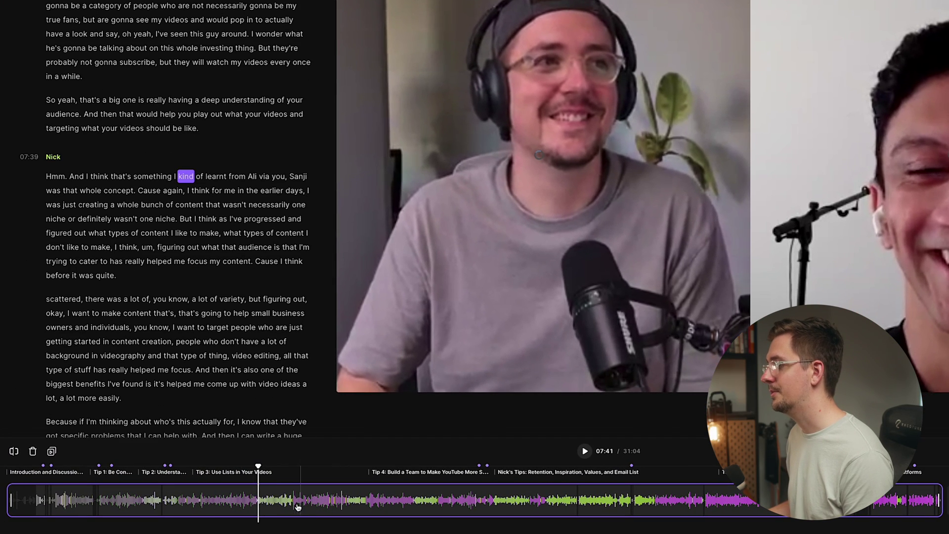
{"action": "left_click", "coordinate": [69, 203]}
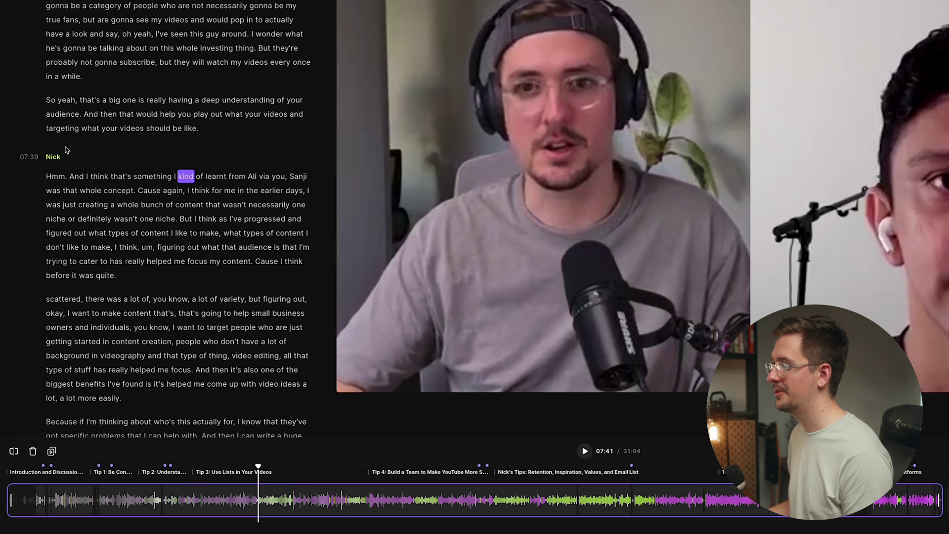
{"action": "left_click", "coordinate": [50, 175]}
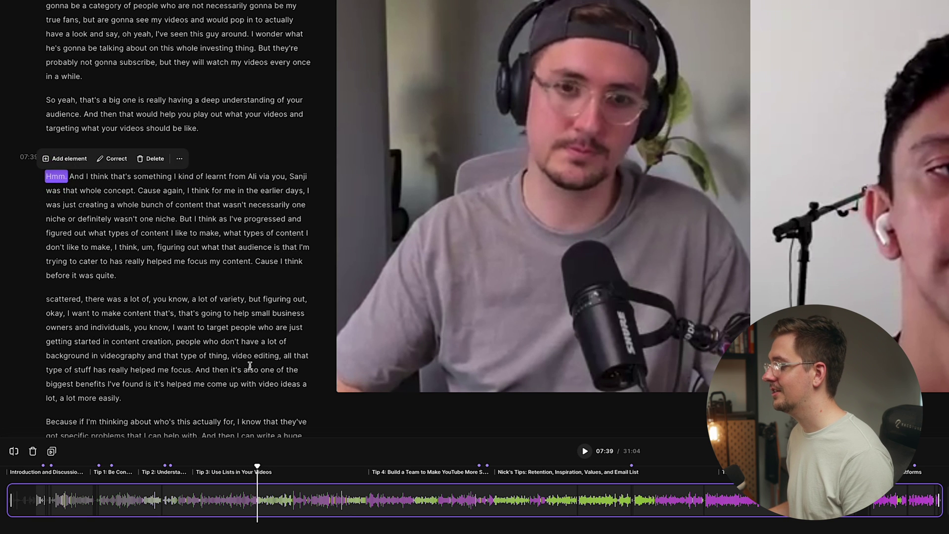
{"action": "scroll", "coordinate": [265, 491], "scroll_direction": "down", "scroll_amount": 2}
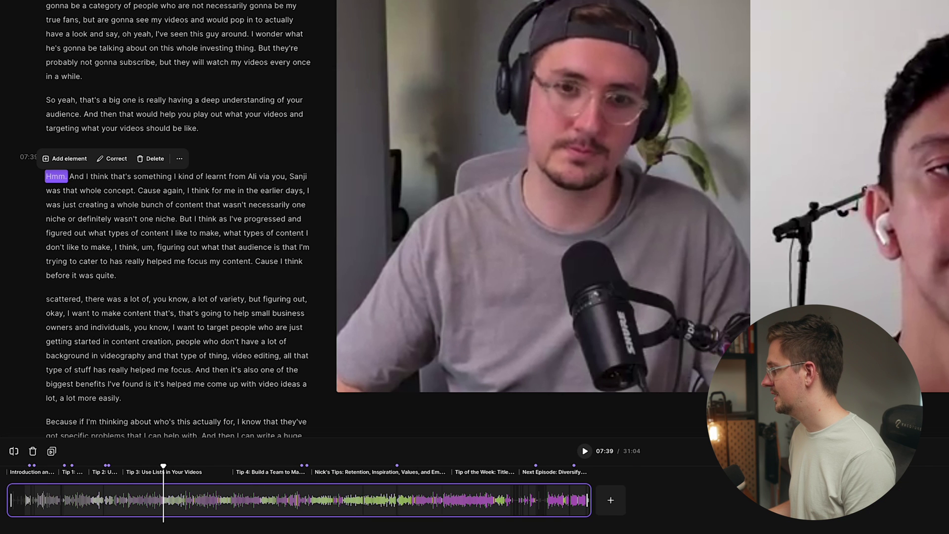
{"action": "scroll", "coordinate": [264, 499], "scroll_direction": "up", "scroll_amount": 2}
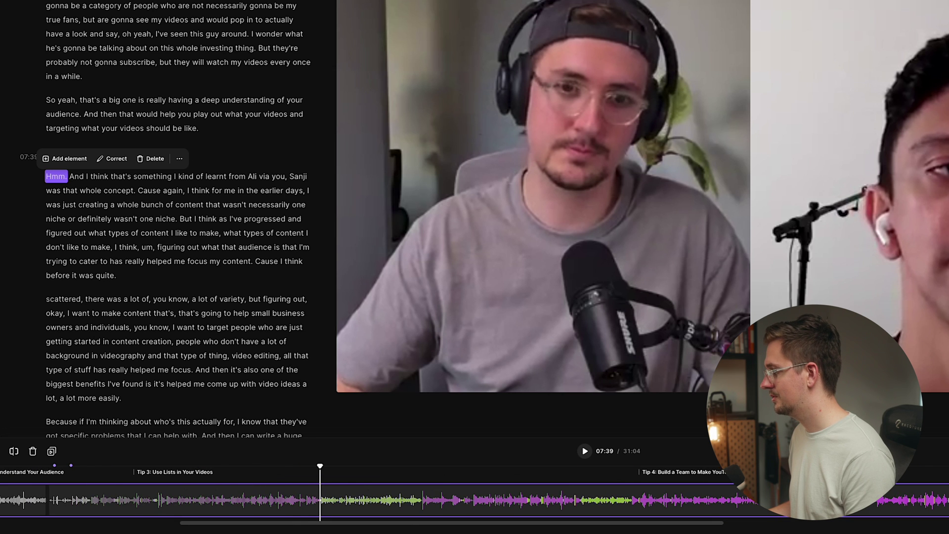
{"action": "scroll", "coordinate": [475, 499], "scroll_direction": "up", "scroll_amount": 2}
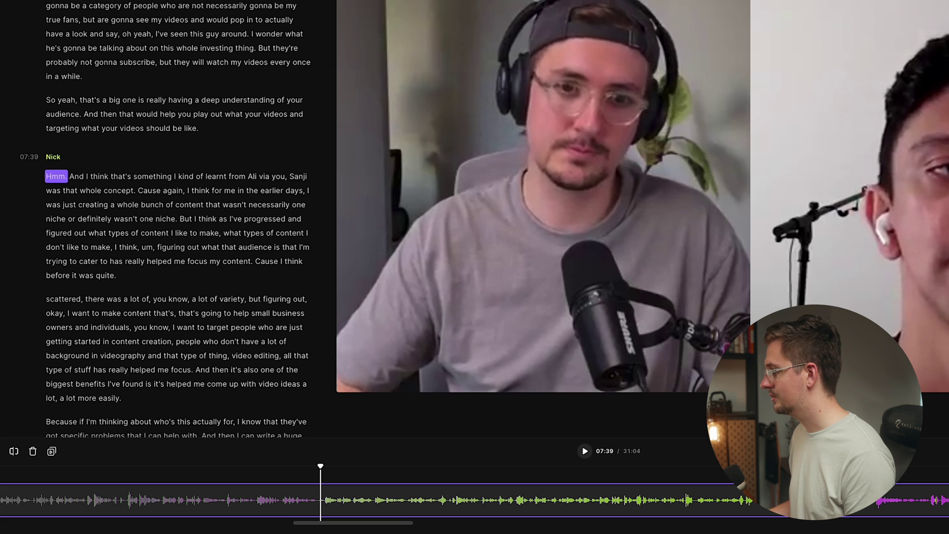
{"action": "scroll", "coordinate": [359, 270], "scroll_direction": "down", "scroll_amount": 3}
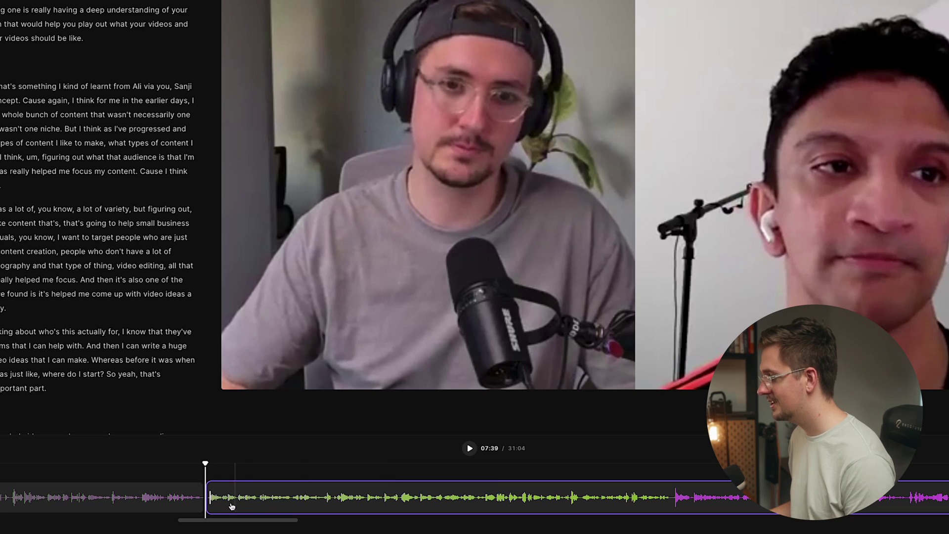
- Try trimming the start of the clip after the split to the next speaker's section, and undo the trim
{"action": "left_click", "coordinate": [209, 497]}
{"action": "left_click_drag", "start_coordinate": [369, 495], "coordinate": [673, 497]}
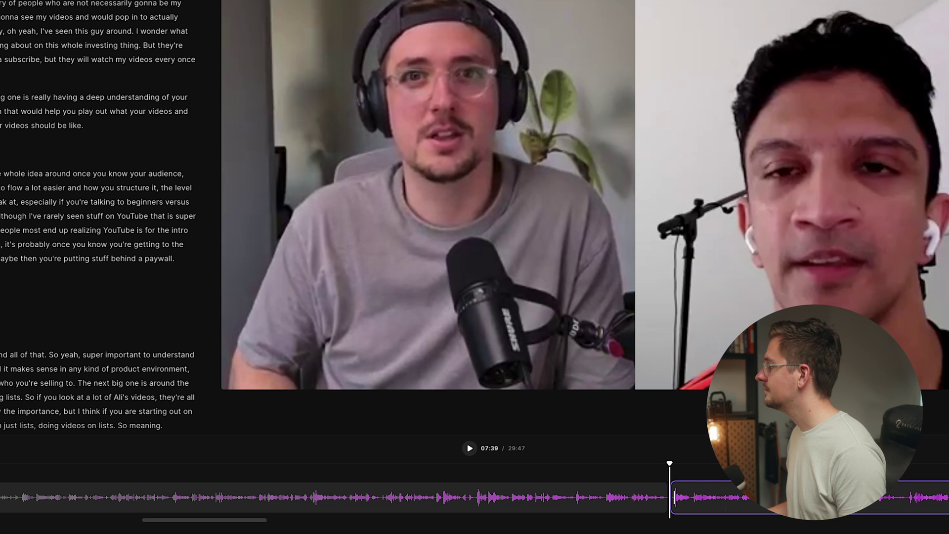
{"action": "key", "text": "ctrl+z"}
- Split the timeline at the word "part." at 08:55 and delete the clip between the two splits
{"action": "left_click_drag", "start_coordinate": [223, 519], "coordinate": [273, 520]}
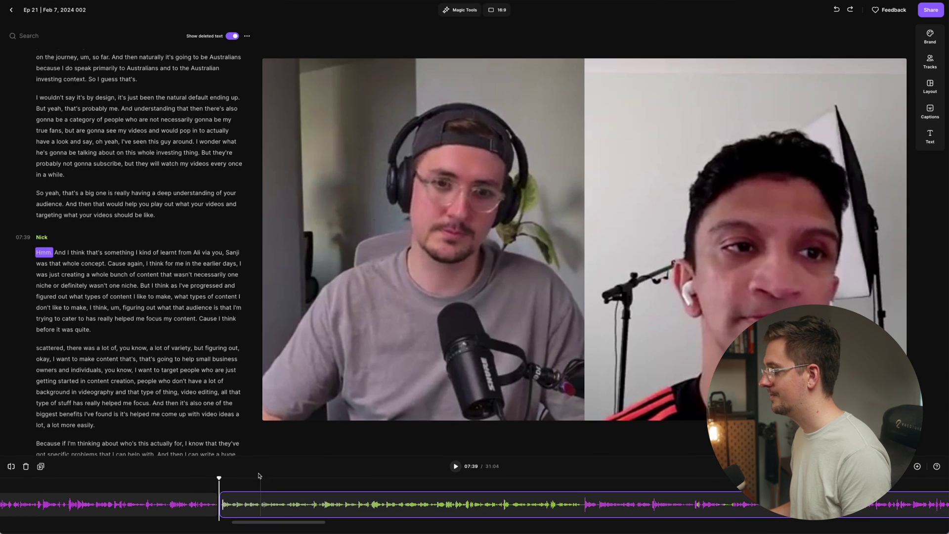
{"action": "scroll", "coordinate": [139, 335], "scroll_direction": "down", "scroll_amount": 3}
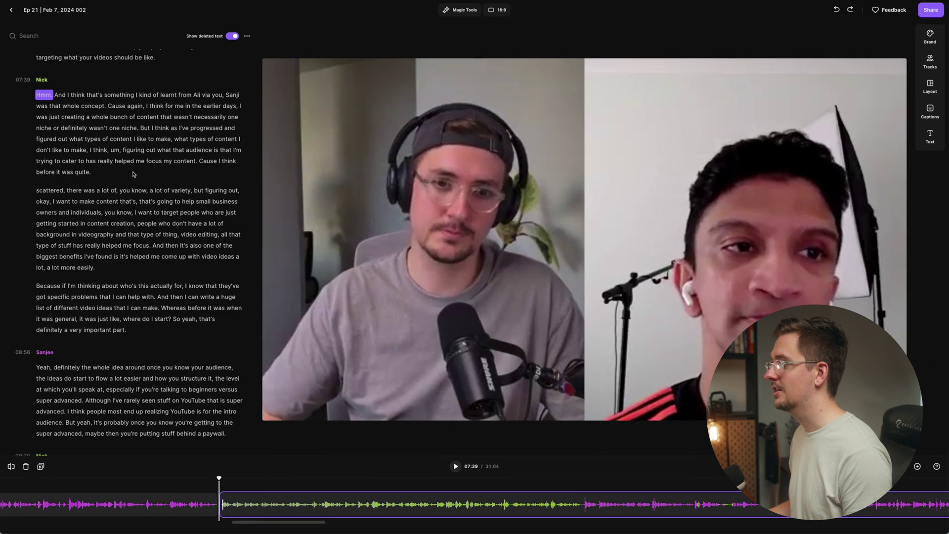
{"action": "left_click", "coordinate": [119, 329]}
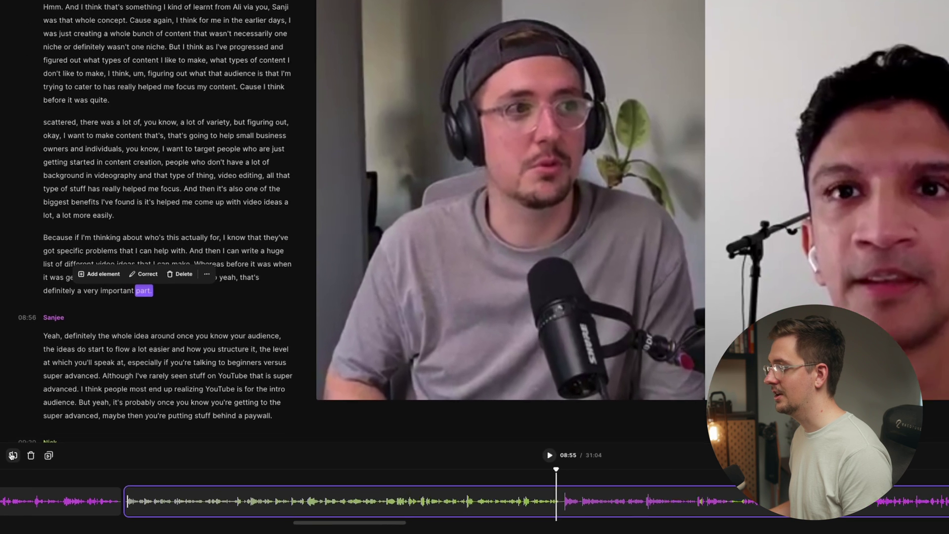
{"action": "left_click", "coordinate": [12, 455]}
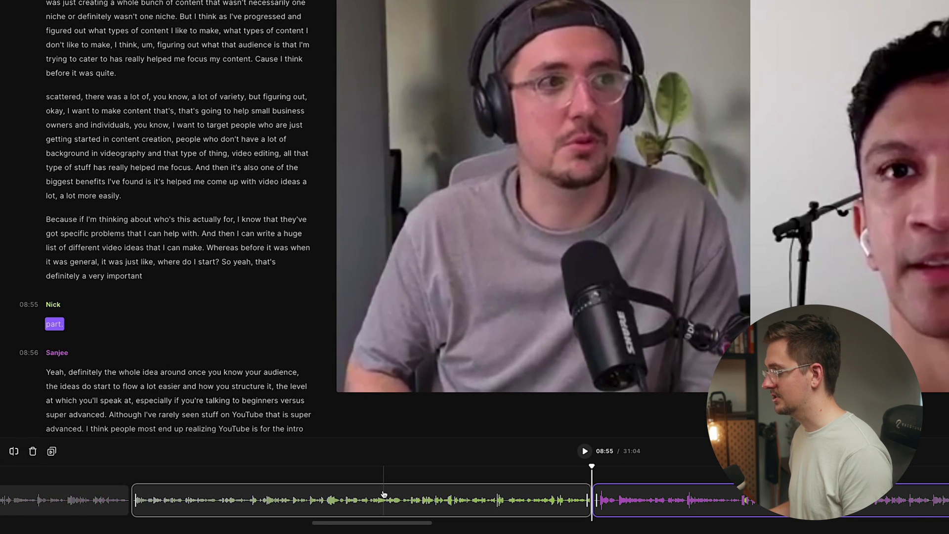
{"action": "left_click", "coordinate": [384, 494]}
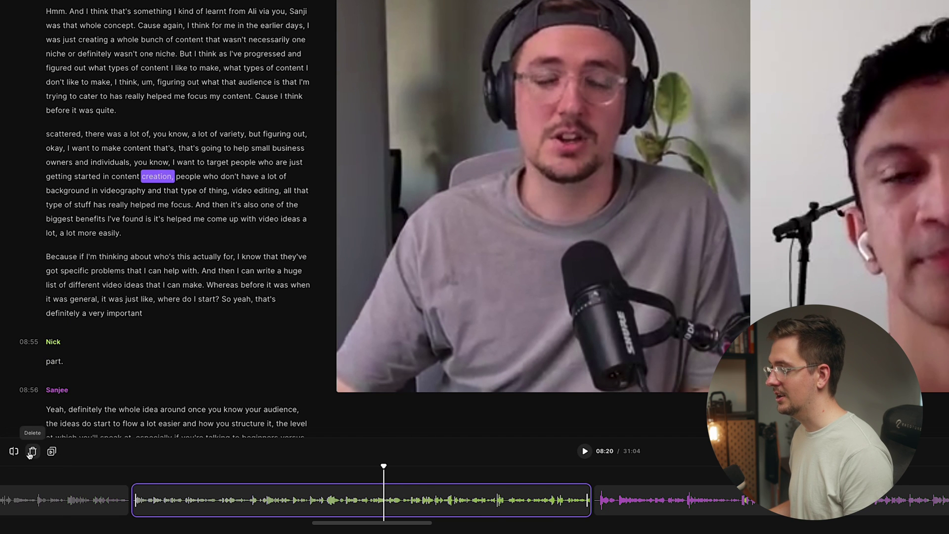
{"action": "key", "text": "Delete"}
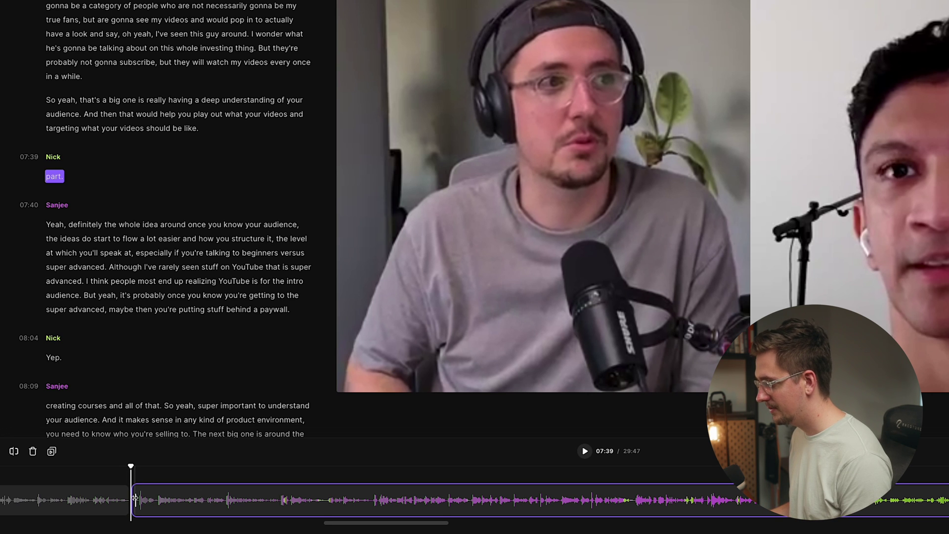
- Trim the leftover word "part." from the start of the following clip and play back the cut
{"action": "left_click", "coordinate": [134, 497]}
{"action": "left_click_drag", "start_coordinate": [137, 497], "coordinate": [134, 494]}
{"action": "key", "text": "space"}
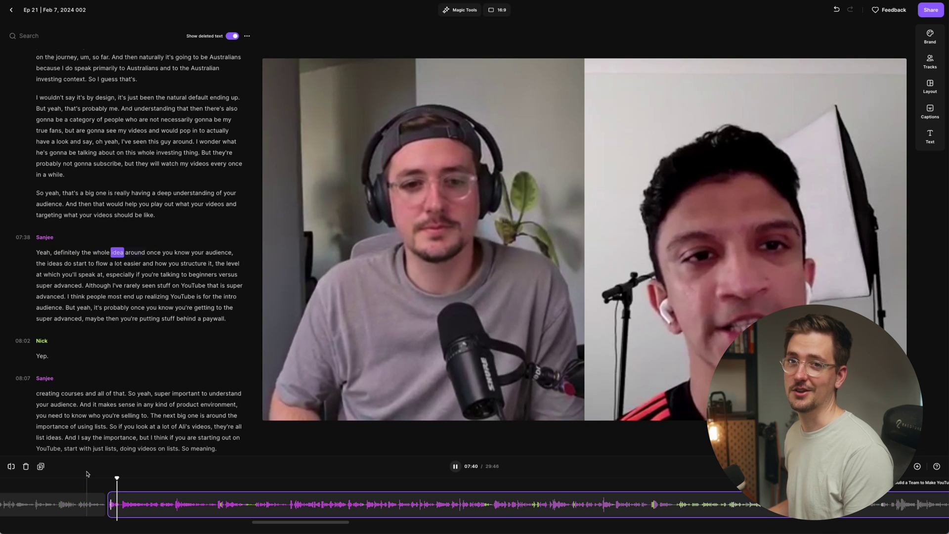
{"action": "key", "text": "space"}
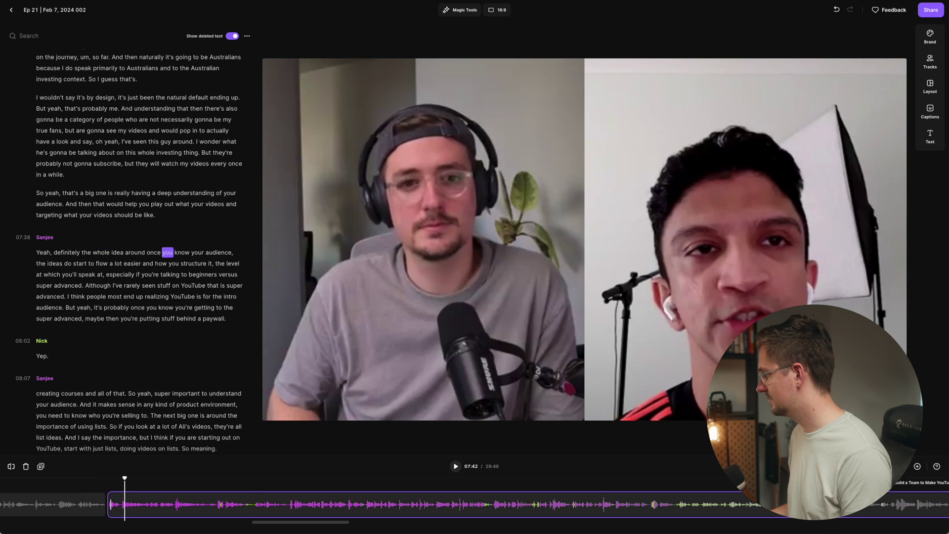
- Move the playhead to the start of the Tip 4: Build a Team to Make YouTube More Sustainable chapter and view its chapter options
{"action": "key", "text": "super+minus"}
{"action": "key", "text": "super+minus"}
{"action": "key", "text": "super+minus"}
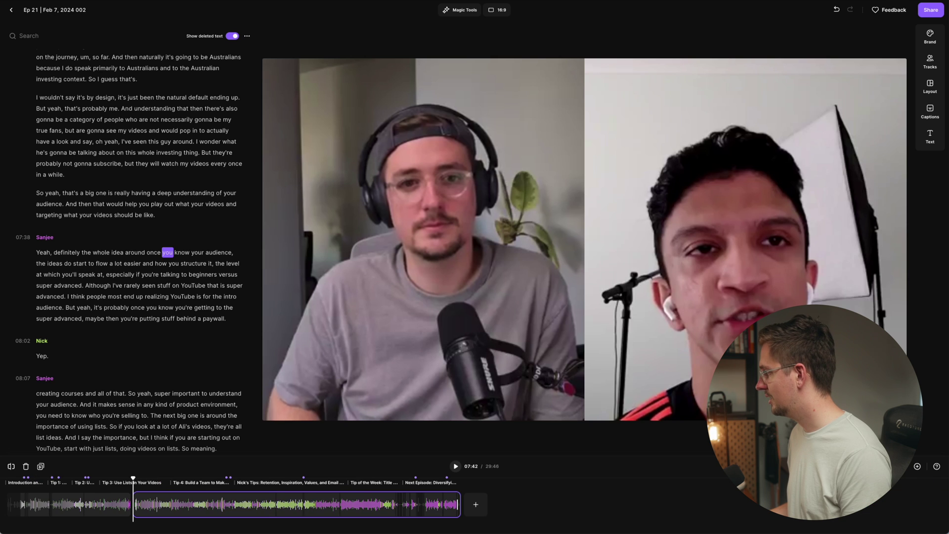
{"action": "key", "text": "super+equal"}
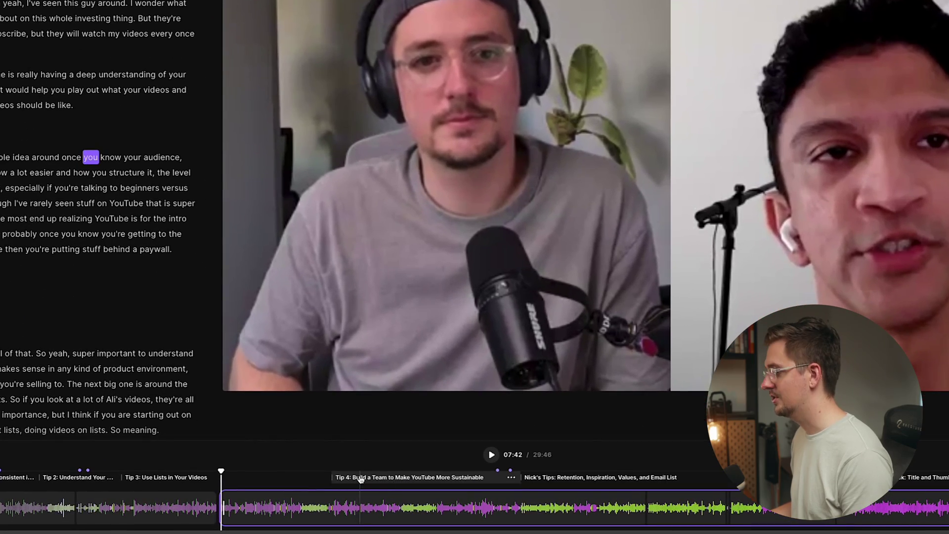
{"action": "left_click", "coordinate": [368, 479]}
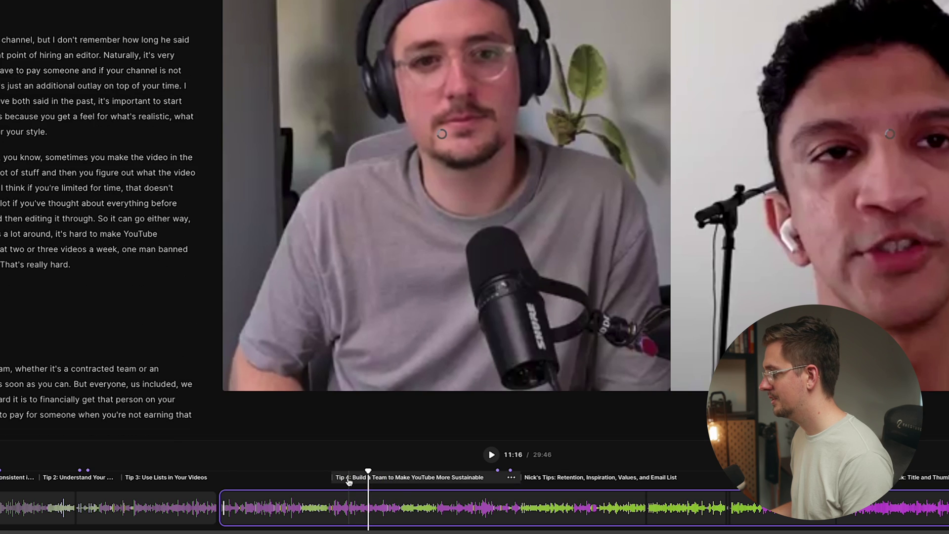
{"action": "left_click", "coordinate": [333, 472]}
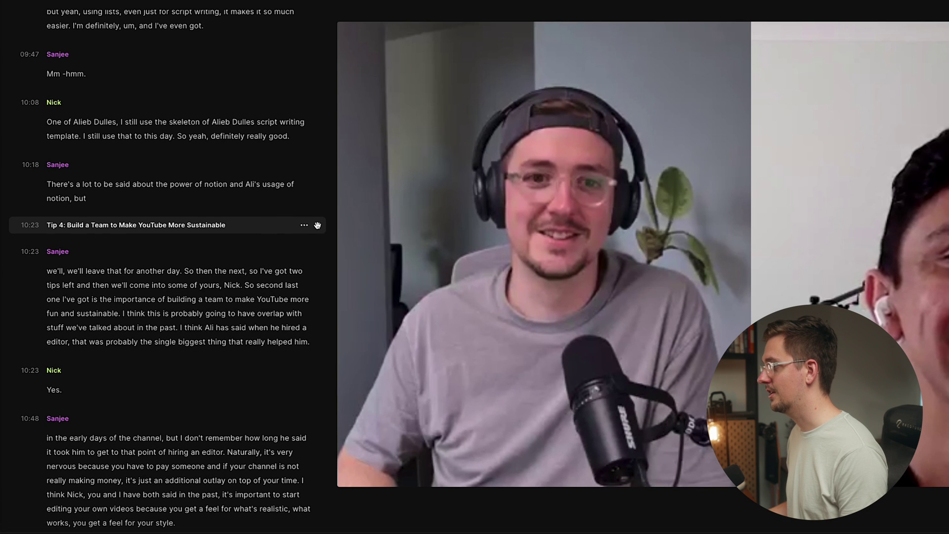
{"action": "left_click", "coordinate": [304, 226]}
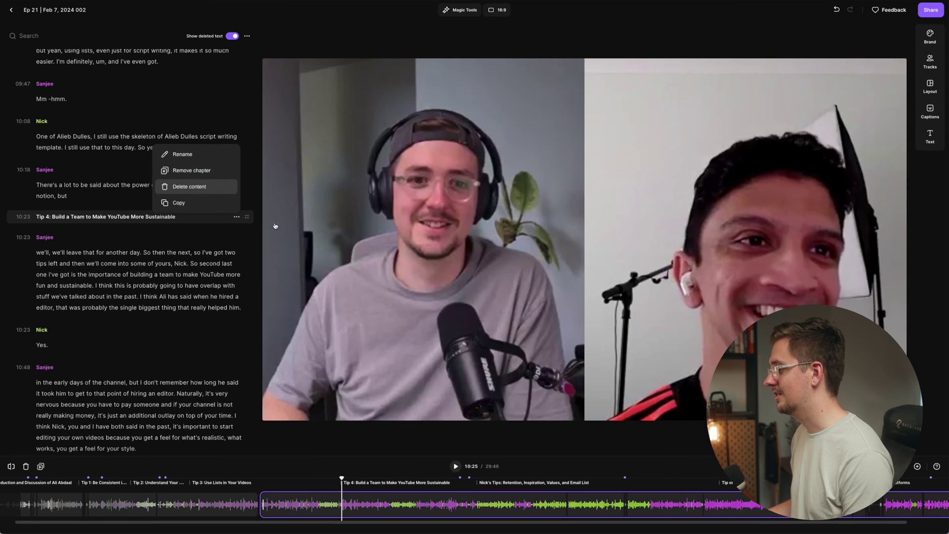
{"action": "left_click", "coordinate": [259, 187]}
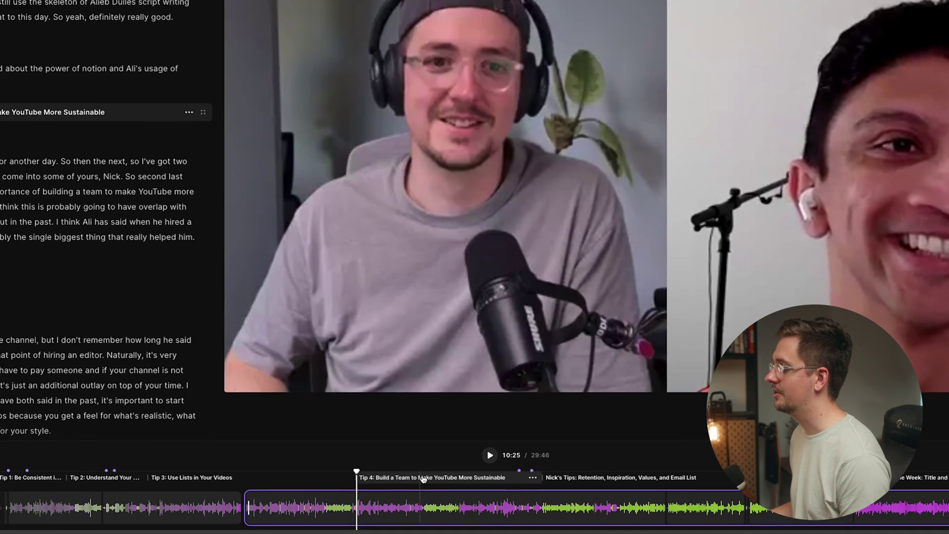
- Try moving the Tip 4 chapter after the Nick's Tips: Retention, Inspiration, Values, and Email List chapter, and undo the move
{"action": "left_click", "coordinate": [356, 486]}
{"action": "left_click_drag", "start_coordinate": [352, 481], "coordinate": [188, 477]}
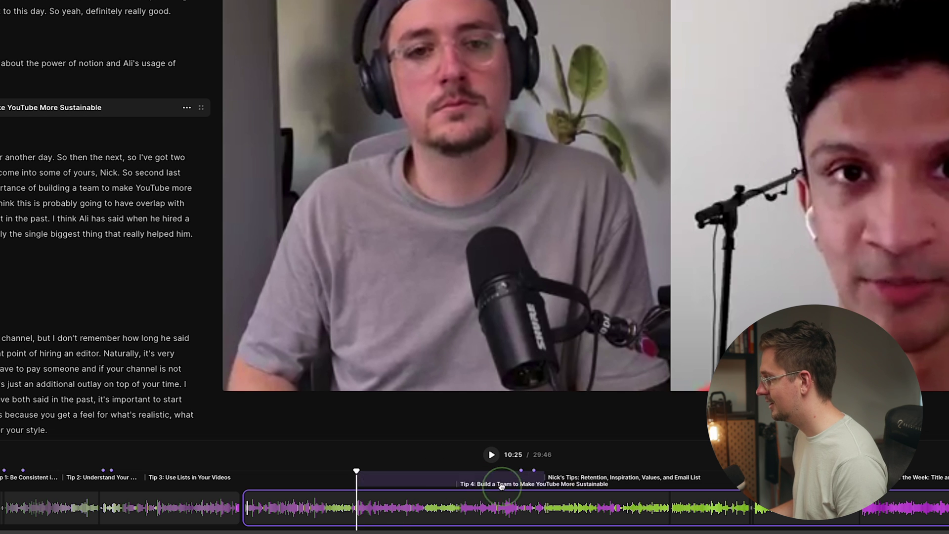
{"action": "left_click_drag", "start_coordinate": [661, 498], "coordinate": [708, 480]}
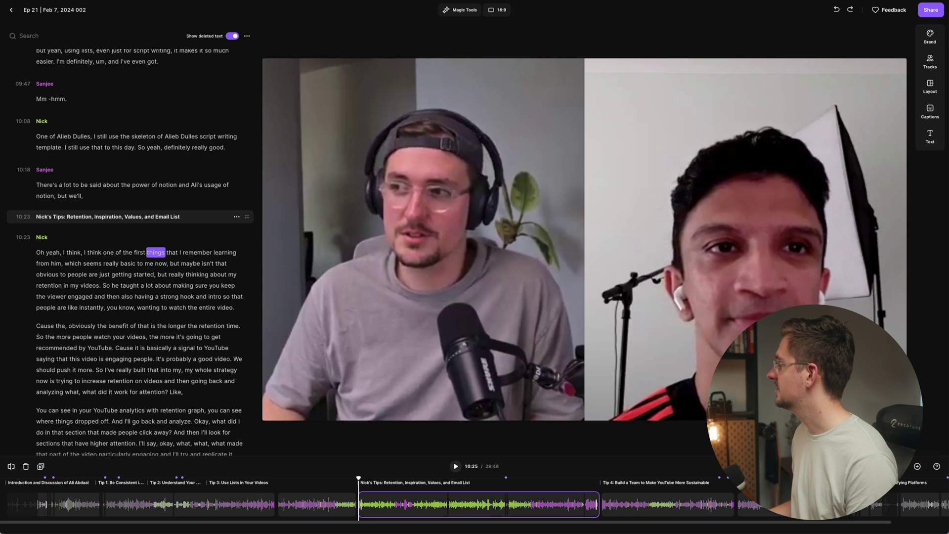
{"action": "left_click", "coordinate": [835, 9]}
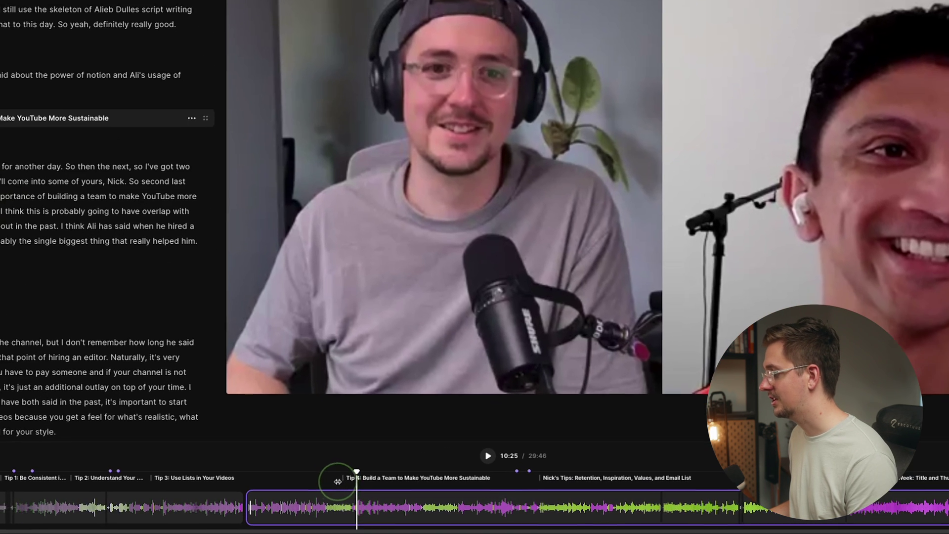
- Move the start of the Tip 4: Build a Team to Make YouTube More Sustainable chapter slightly earlier on the timeline
{"action": "left_click_drag", "start_coordinate": [358, 481], "coordinate": [328, 482]}
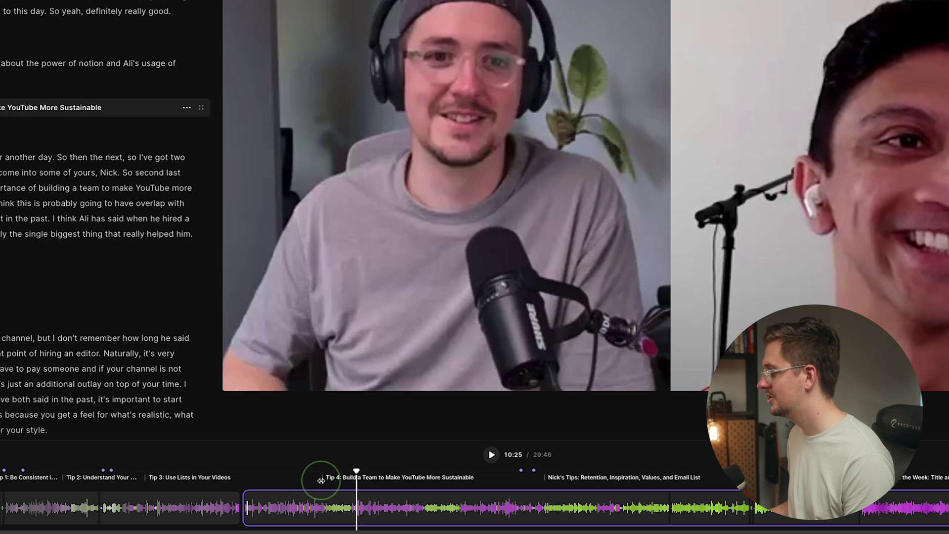
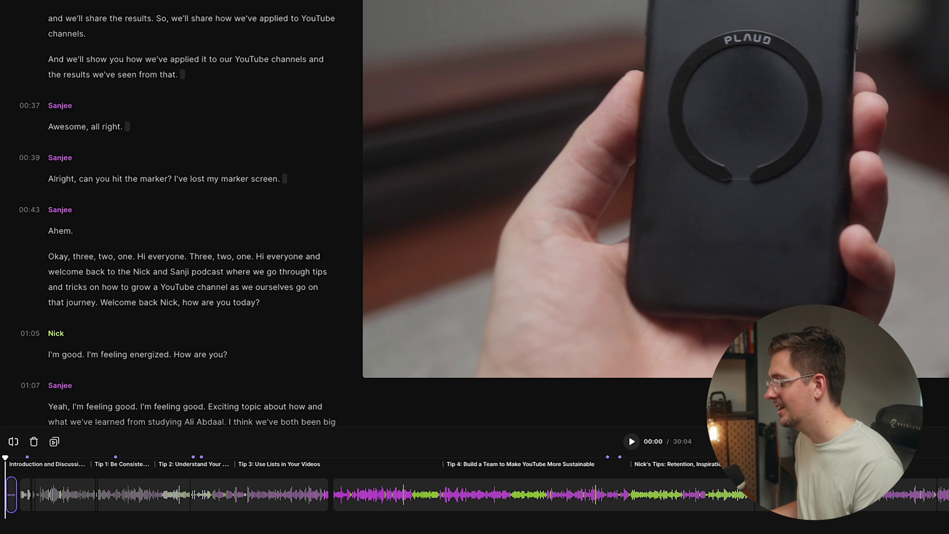
- Try splitting the clip after the inserted B-roll and moving the split section to a later place on the timeline
{"action": "key", "text": "ctrl+equal"}
{"action": "mouse_move", "coordinate": [265, 494]}
{"action": "left_mouse_down"}
{"action": "mouse_move", "coordinate": [275, 495]}
{"action": "mouse_move", "coordinate": [267, 494]}
{"action": "left_mouse_up"}
{"action": "left_click", "coordinate": [12, 441]}
{"action": "left_click_drag", "start_coordinate": [148, 494], "coordinate": [240, 526]}
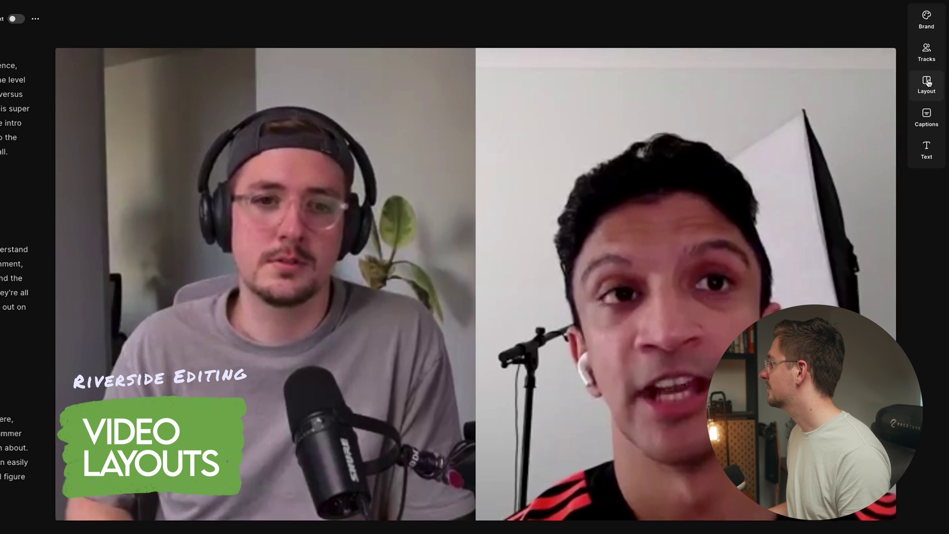
- Try the Full screen layout and the Picture in picture layout on the video
{"action": "left_click", "coordinate": [930, 85]}
{"action": "left_click", "coordinate": [849, 46]}
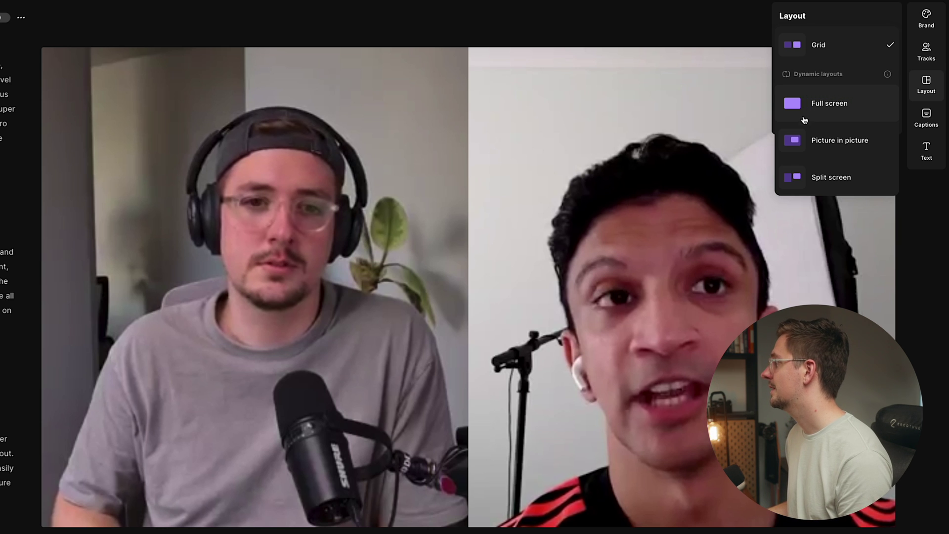
{"action": "left_click", "coordinate": [861, 104]}
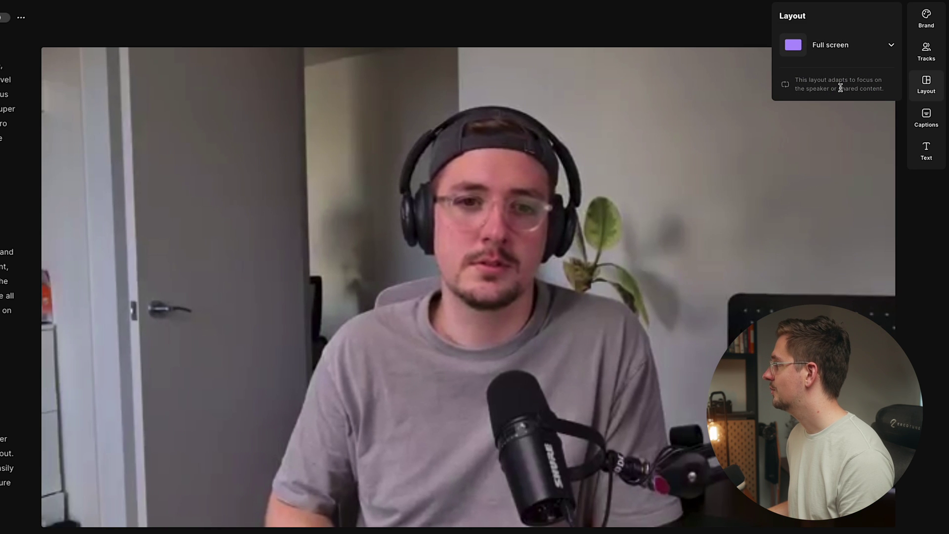
{"action": "left_click", "coordinate": [830, 50]}
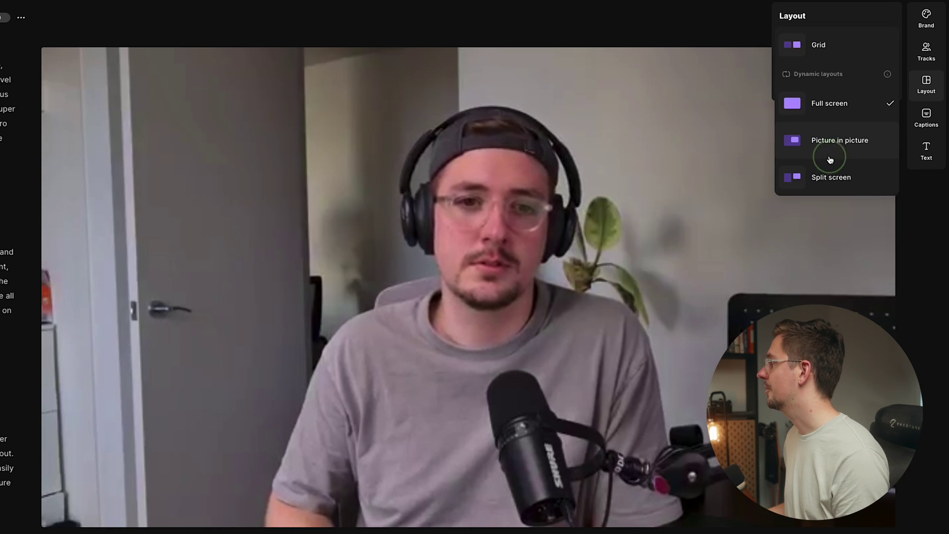
{"action": "left_click", "coordinate": [833, 148]}
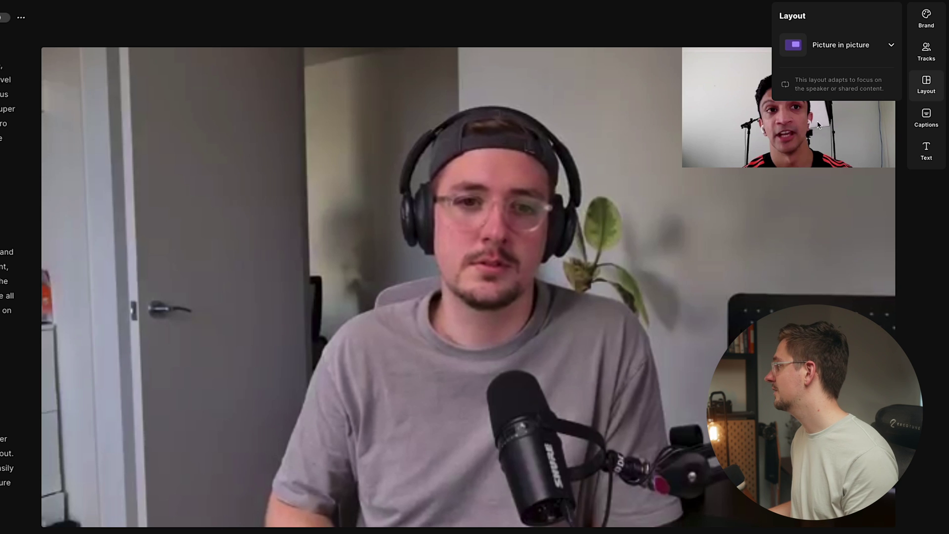
- Try the Split screen layout on the video and close the layout settings
{"action": "left_click", "coordinate": [835, 52]}
{"action": "left_click", "coordinate": [813, 179]}
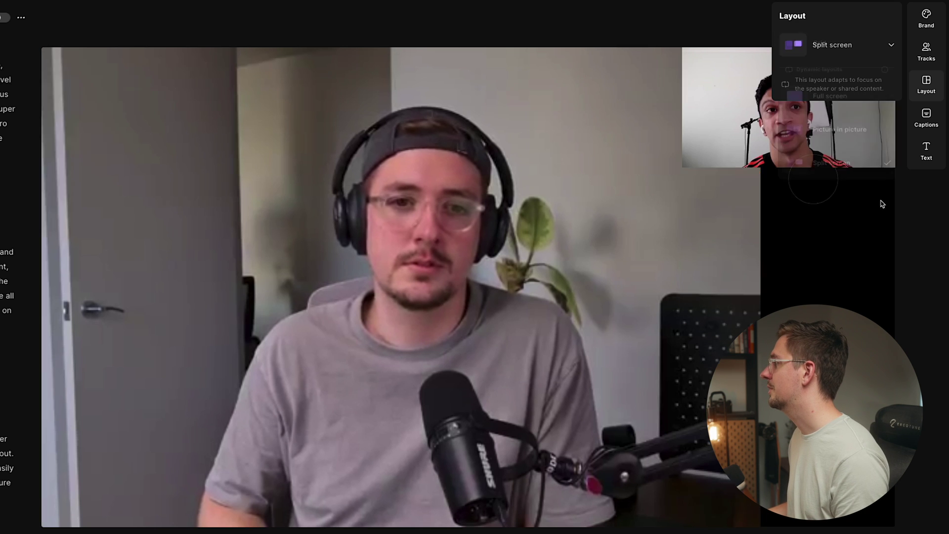
{"action": "left_click", "coordinate": [932, 88]}
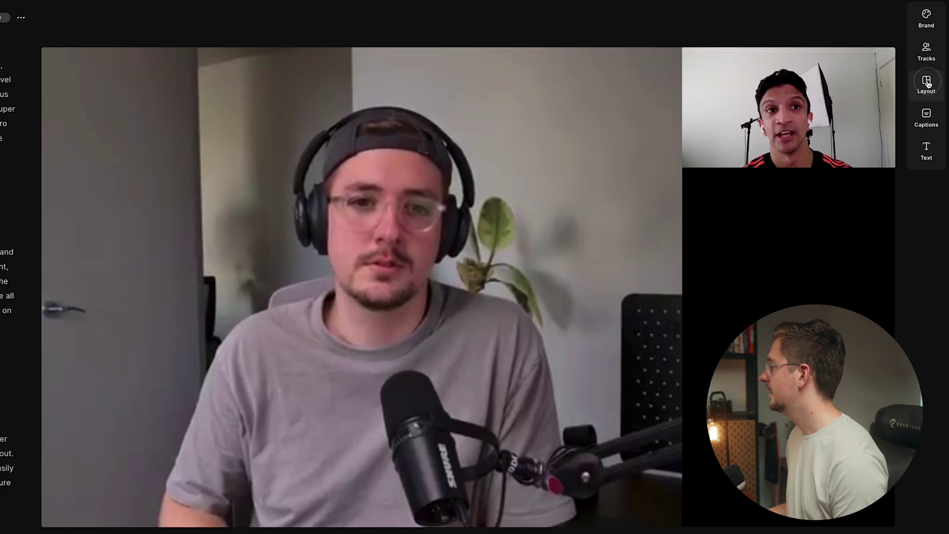
- Set the video layout to Grid with spacing between the speakers and rounded corners
{"action": "left_click", "coordinate": [928, 84]}
{"action": "left_click", "coordinate": [868, 46]}
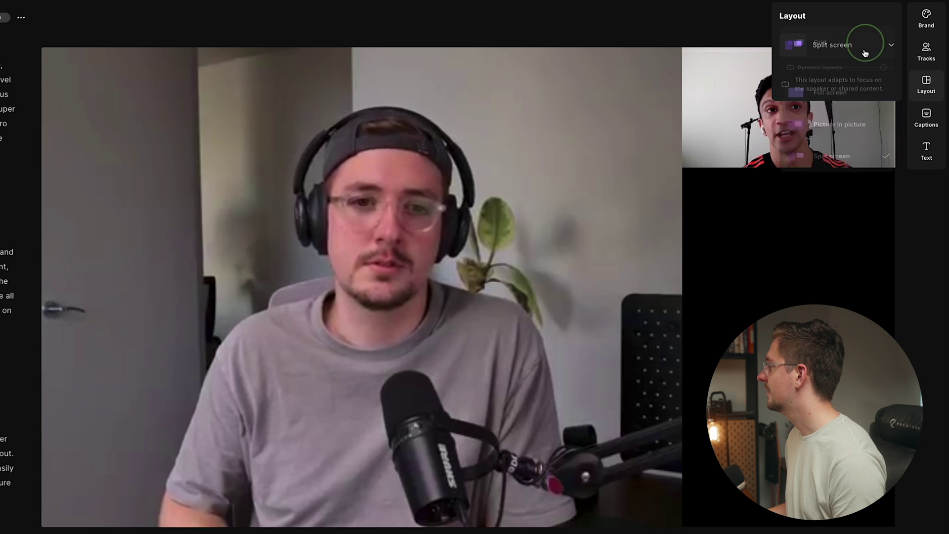
{"action": "left_click", "coordinate": [833, 46]}
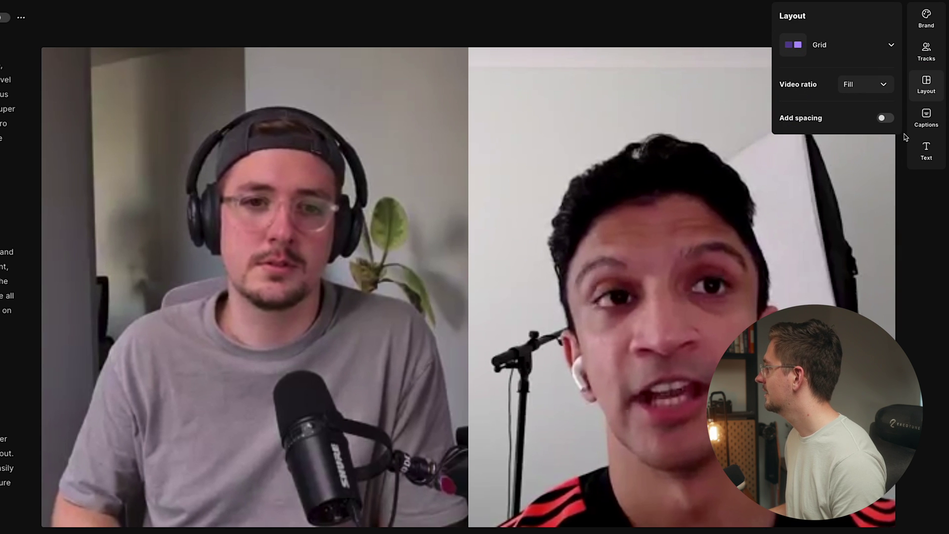
{"action": "left_click", "coordinate": [882, 118]}
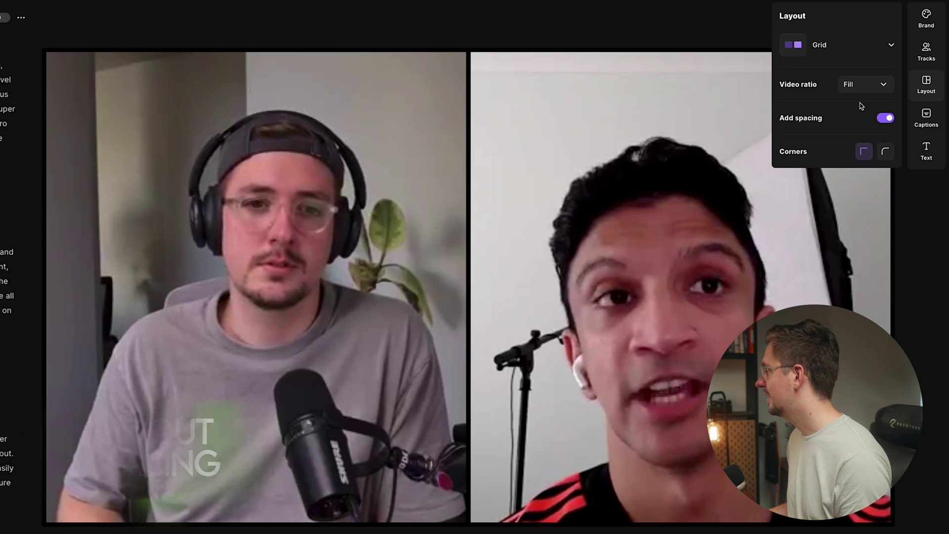
{"action": "left_click", "coordinate": [886, 153]}
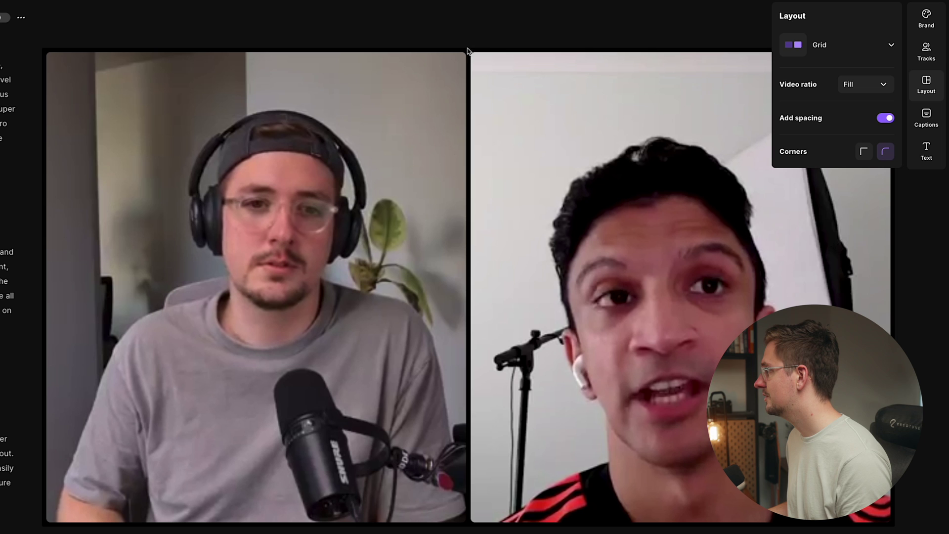
- Try the Fit video ratio for the grid, set it back to Fill, and close the layout settings
{"action": "left_click", "coordinate": [862, 85]}
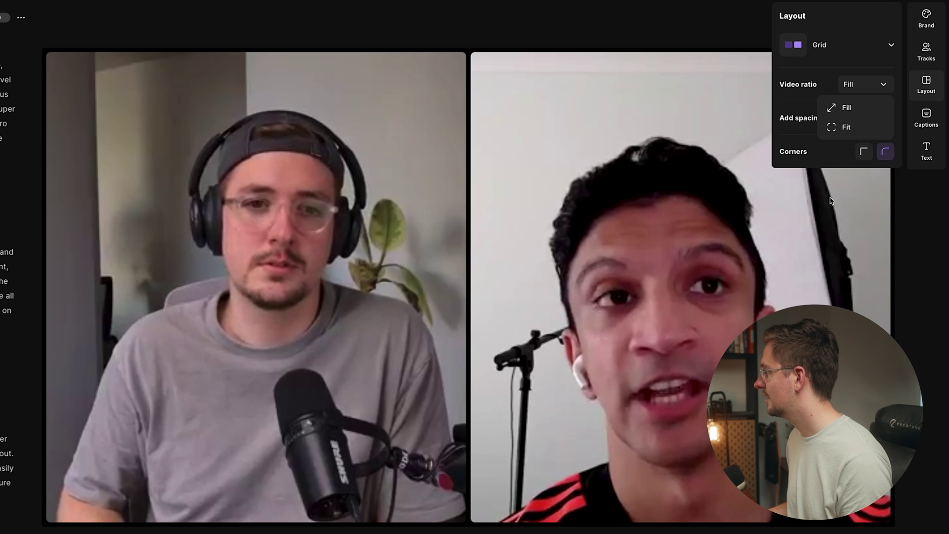
{"action": "left_click", "coordinate": [851, 127]}
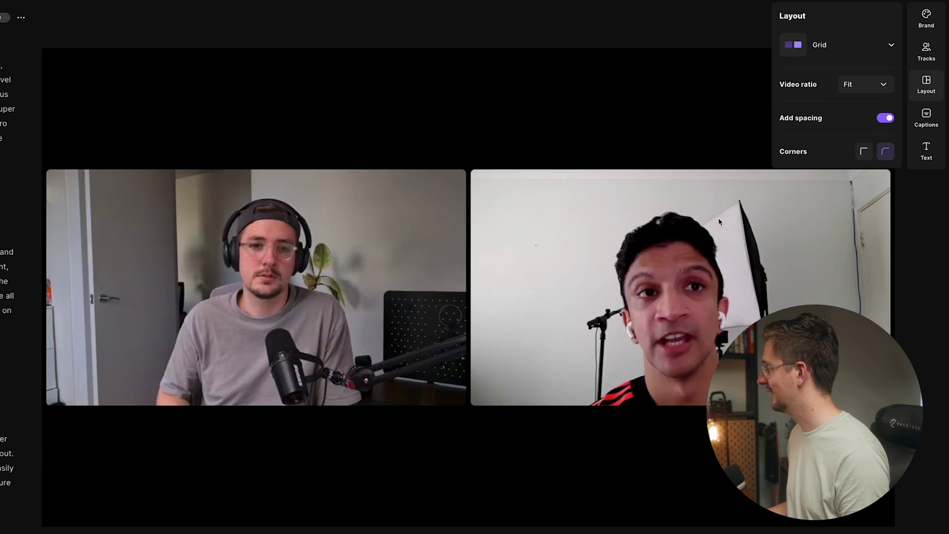
{"action": "left_click", "coordinate": [868, 79]}
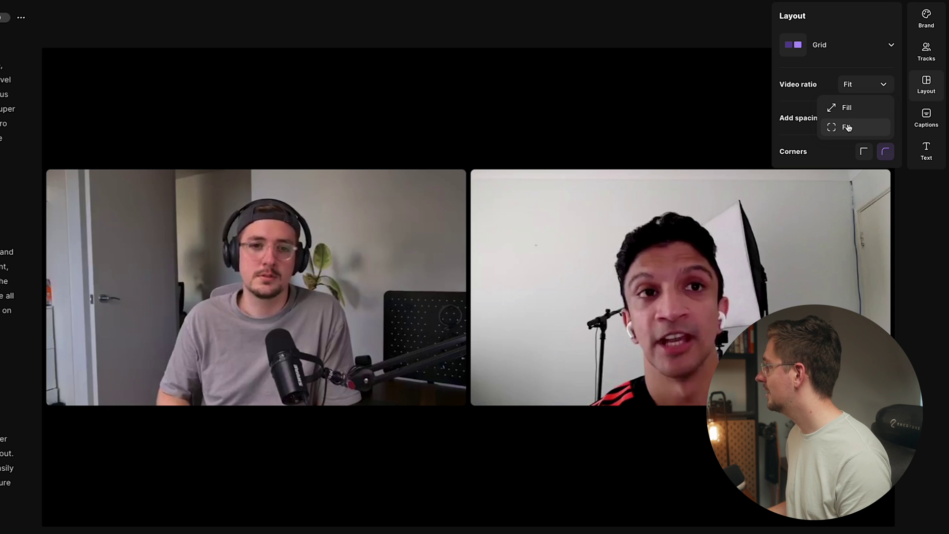
{"action": "left_click", "coordinate": [856, 116]}
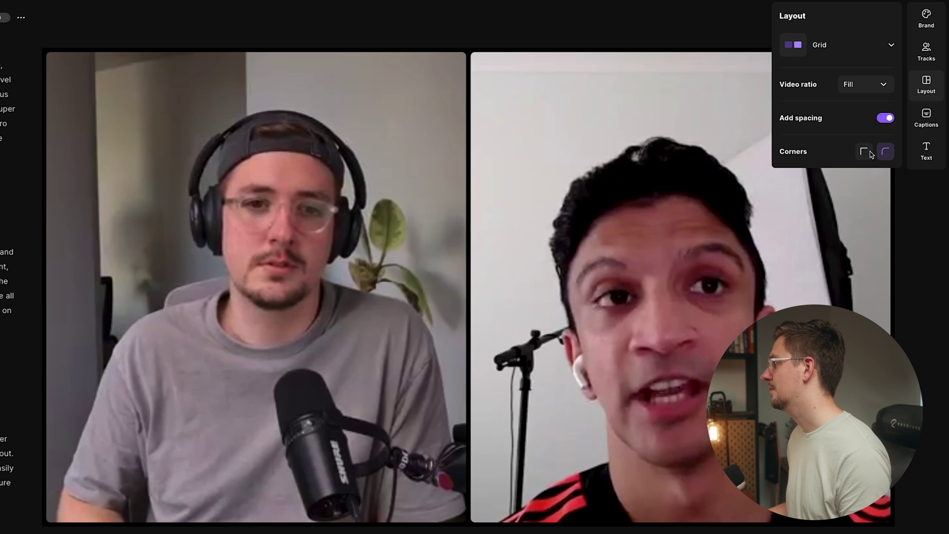
{"action": "left_click", "coordinate": [926, 84]}
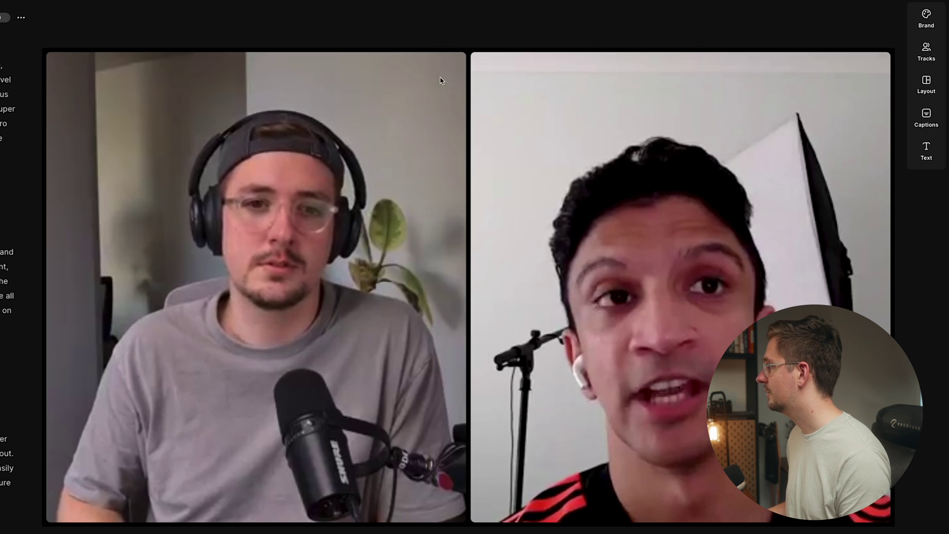
- Try several preset brand backgrounds and apply a dark grey patterned one behind the speakers
{"action": "left_click", "coordinate": [924, 20]}
{"action": "left_click", "coordinate": [837, 178]}
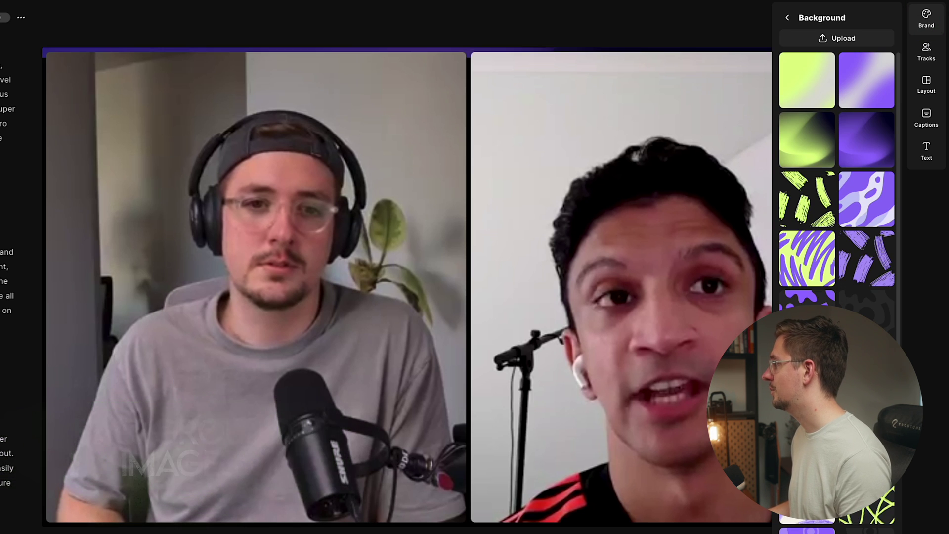
{"action": "left_click", "coordinate": [810, 147]}
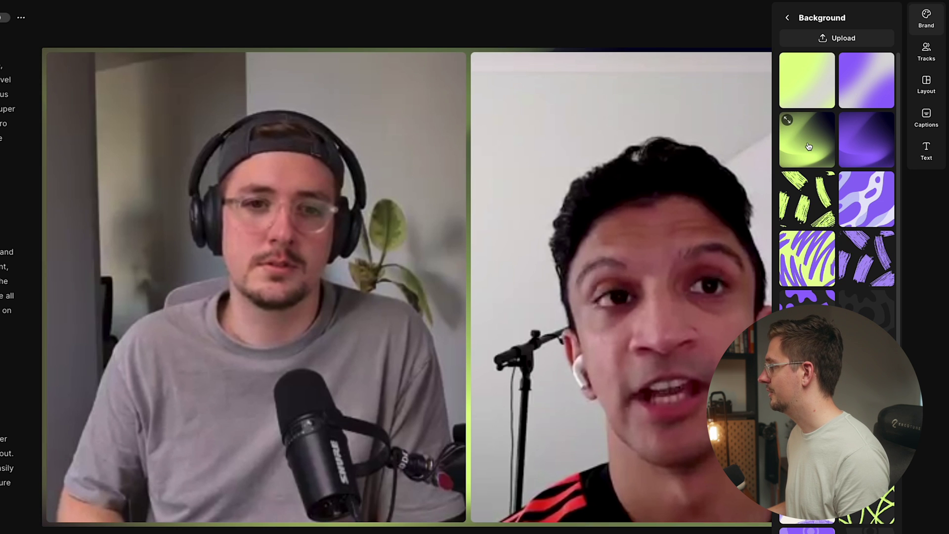
{"action": "left_click", "coordinate": [814, 206]}
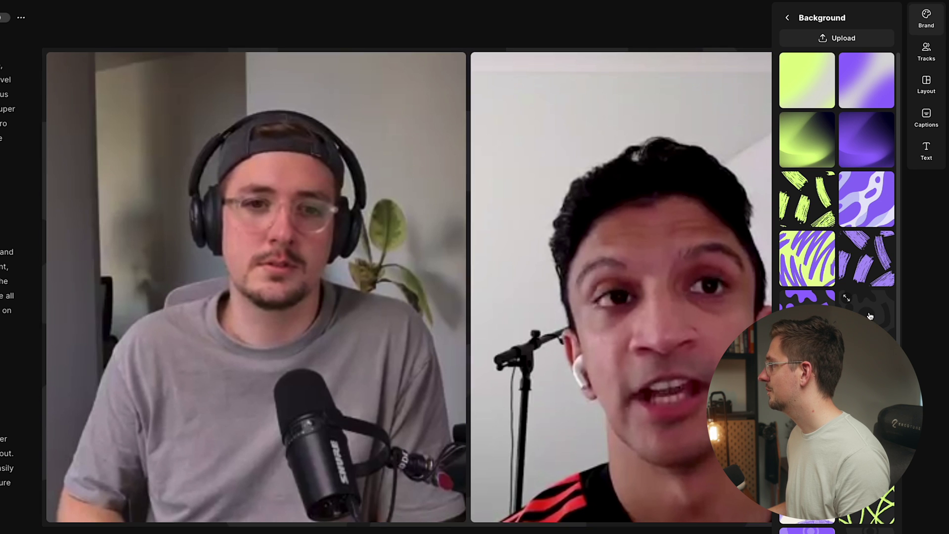
{"action": "scroll", "coordinate": [846, 298], "scroll_direction": "down", "scroll_amount": 3}
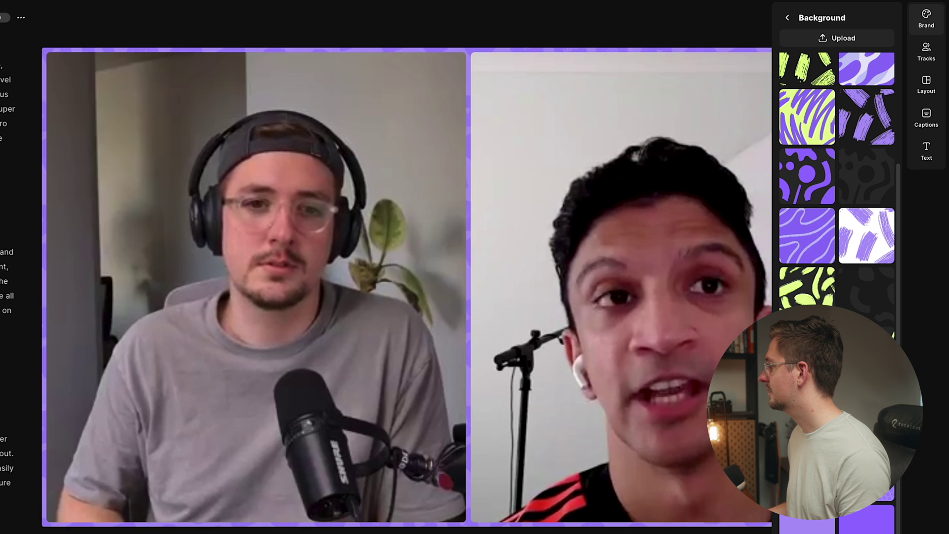
{"action": "scroll", "coordinate": [840, 198], "scroll_direction": "up", "scroll_amount": 3}
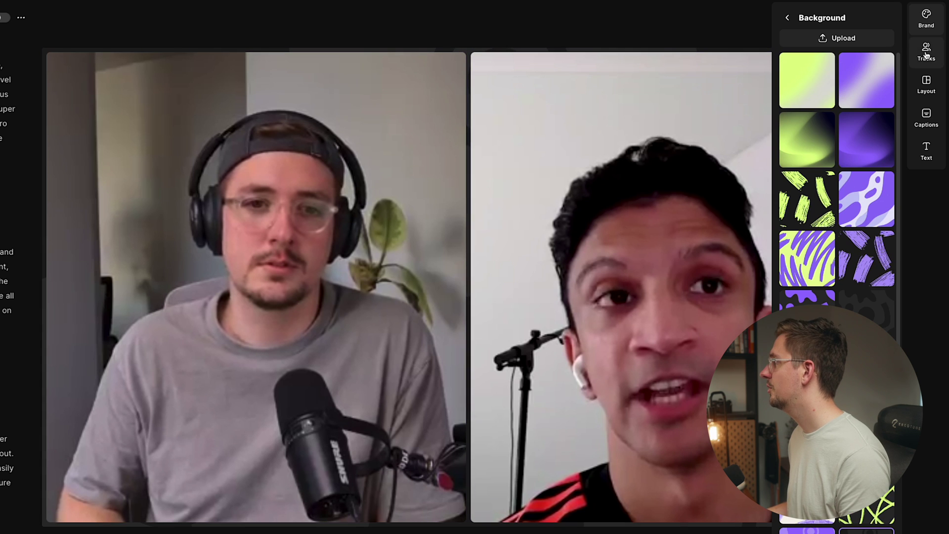
{"action": "left_click", "coordinate": [785, 19]}
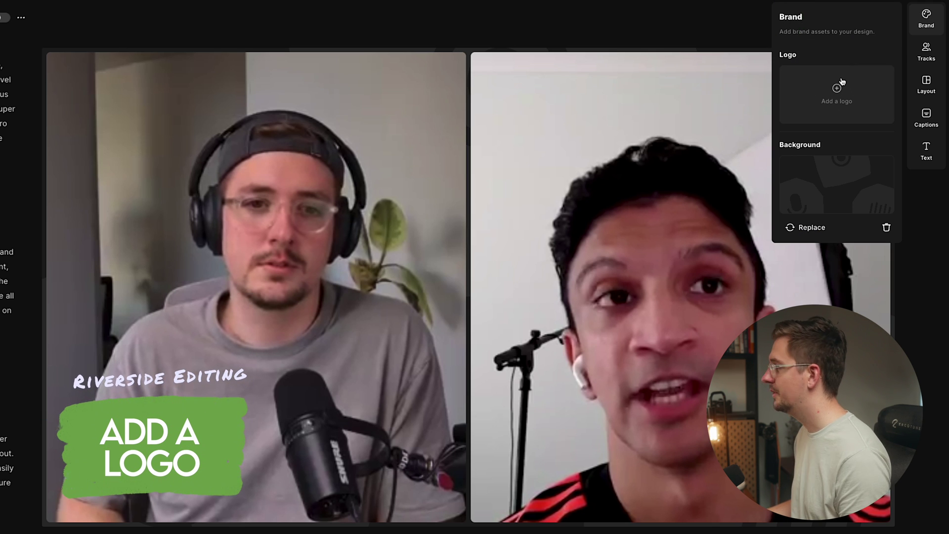
- Add the uploaded podcast logo, shrink it, and place it in the upper-left corner of the video frame
{"action": "left_click", "coordinate": [841, 82]}
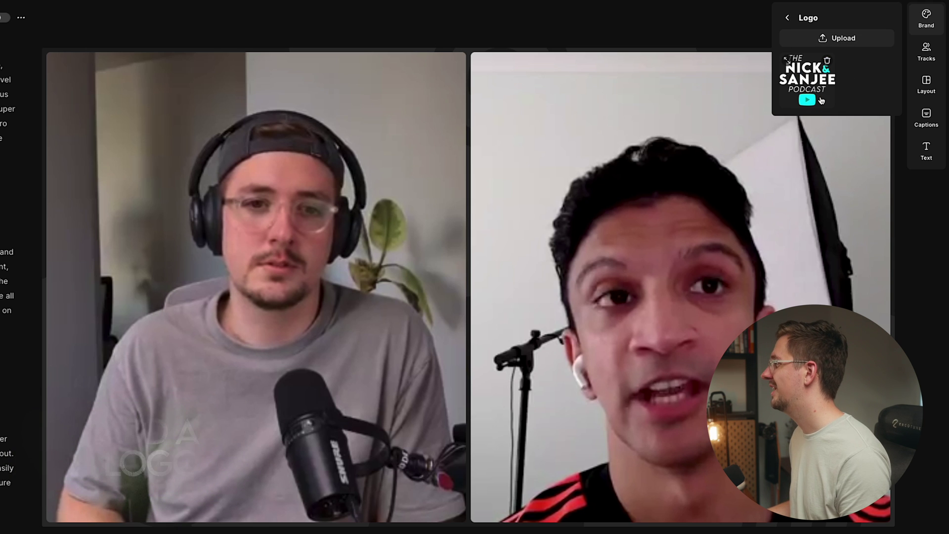
{"action": "left_click", "coordinate": [808, 85]}
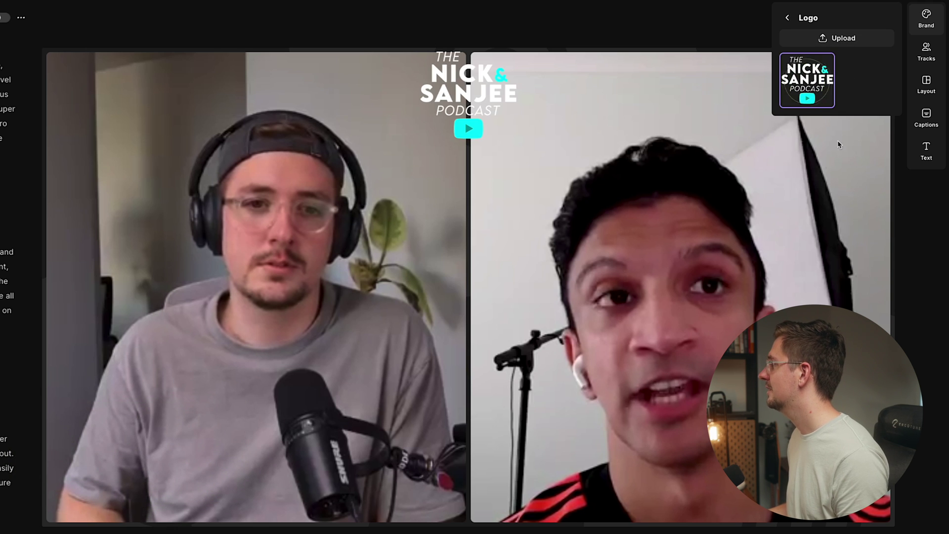
{"action": "left_click_drag", "start_coordinate": [479, 92], "coordinate": [124, 464]}
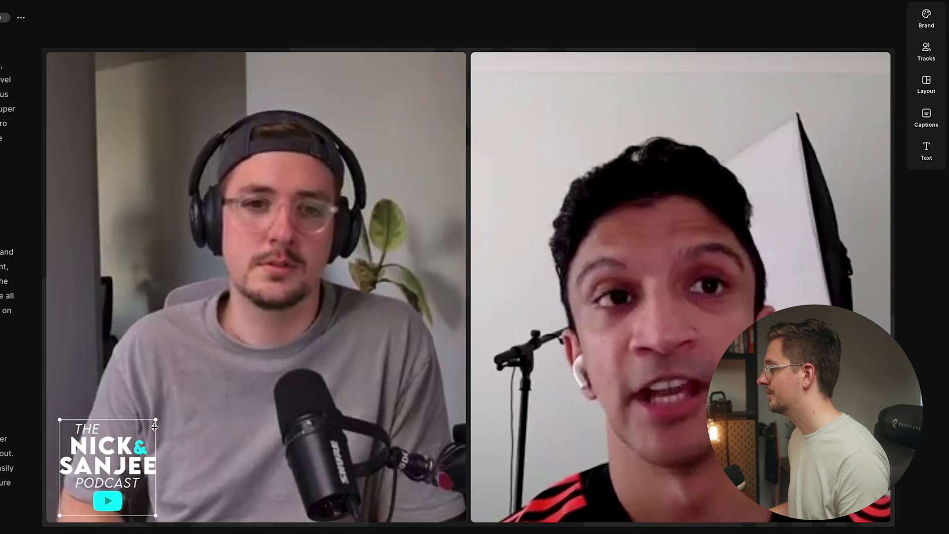
{"action": "left_click_drag", "start_coordinate": [157, 420], "coordinate": [136, 446]}
{"action": "left_click_drag", "start_coordinate": [112, 482], "coordinate": [107, 101]}
{"action": "left_click", "coordinate": [276, 19]}
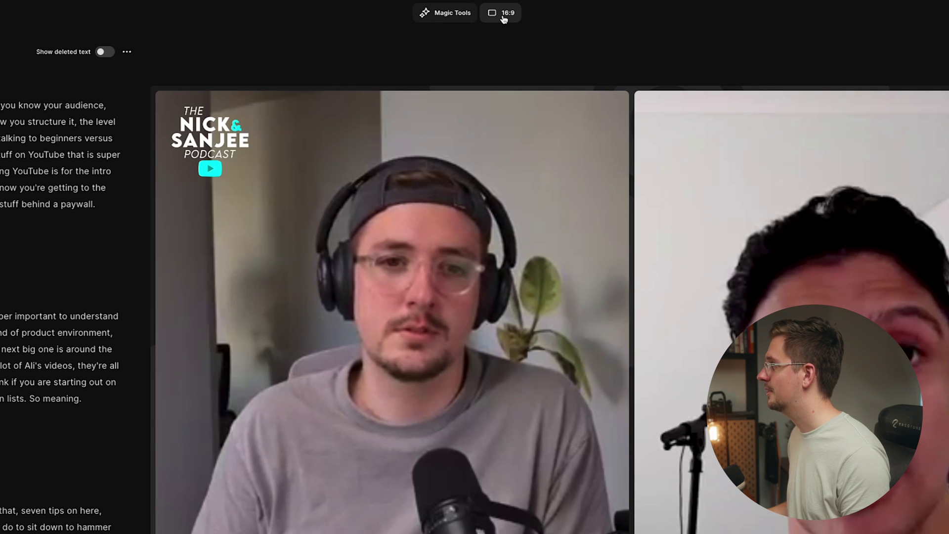
- Try the 1:1 and 9:16 aspect ratios, shrinking the logo into the upper-left corner of the vertical frame
{"action": "left_click", "coordinate": [503, 19]}
{"action": "left_click", "coordinate": [537, 82]}
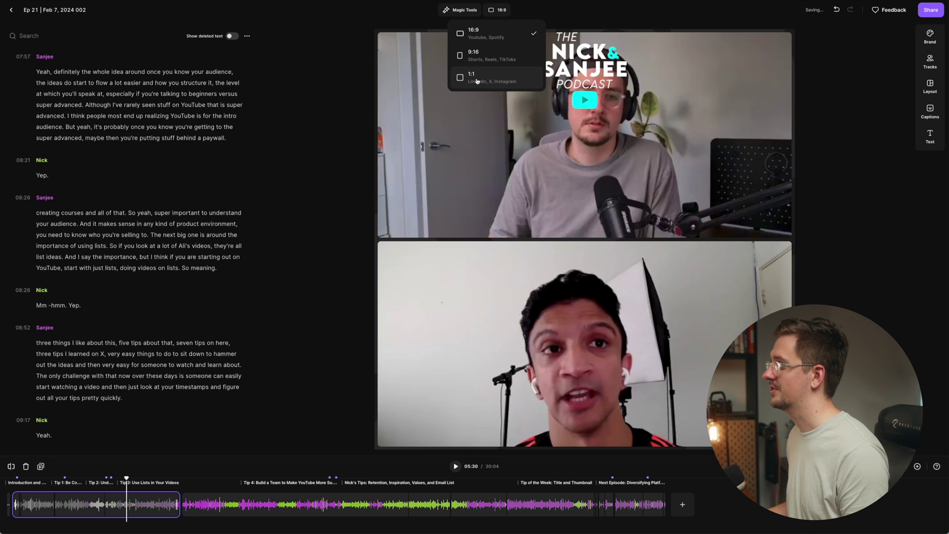
{"action": "left_click", "coordinate": [499, 58]}
{"action": "left_click_drag", "start_coordinate": [584, 64], "coordinate": [523, 73]}
{"action": "left_click_drag", "start_coordinate": [564, 123], "coordinate": [517, 80]}
{"action": "left_click", "coordinate": [830, 131]}
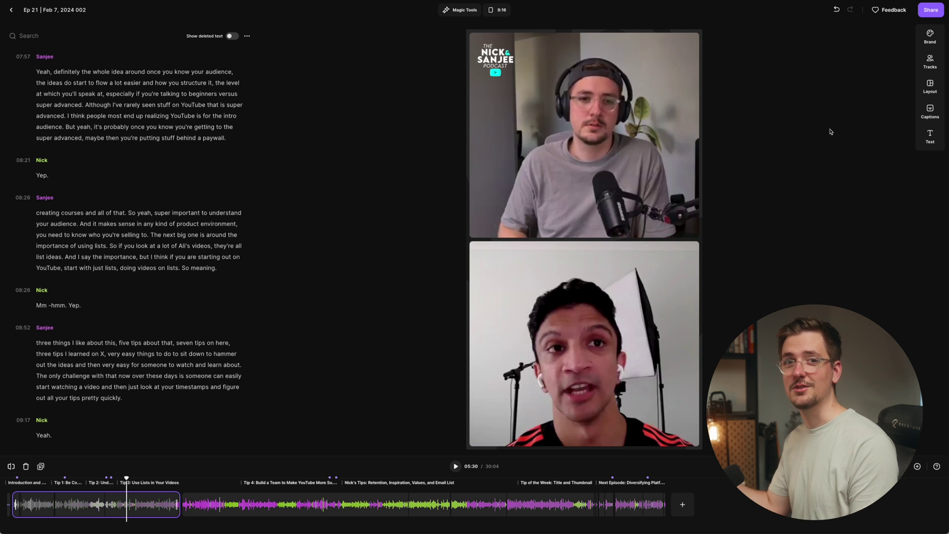
- Set the video's aspect ratio back to 16:9 and open the list of speaker tracks
{"action": "left_click", "coordinate": [498, 11]}
{"action": "left_click", "coordinate": [496, 34]}
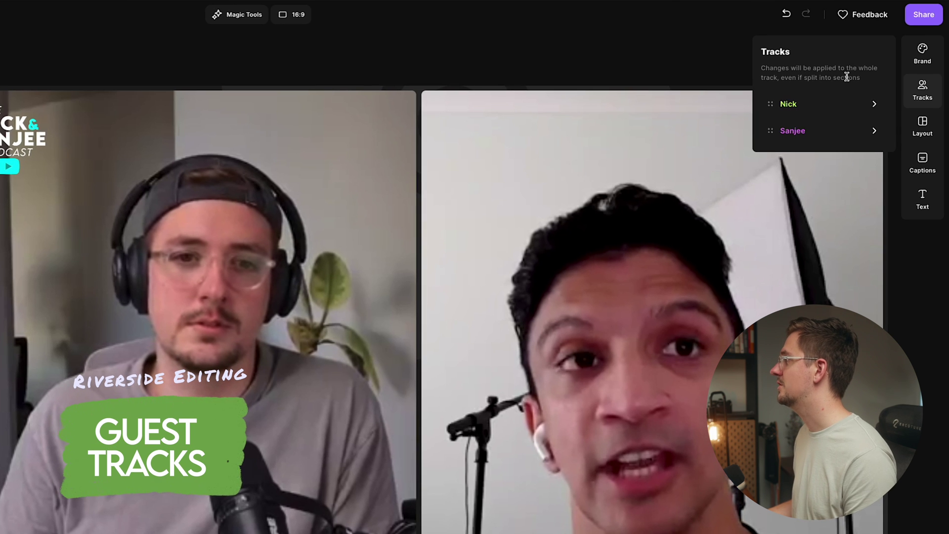
{"action": "mouse_move", "coordinate": [791, 109]}
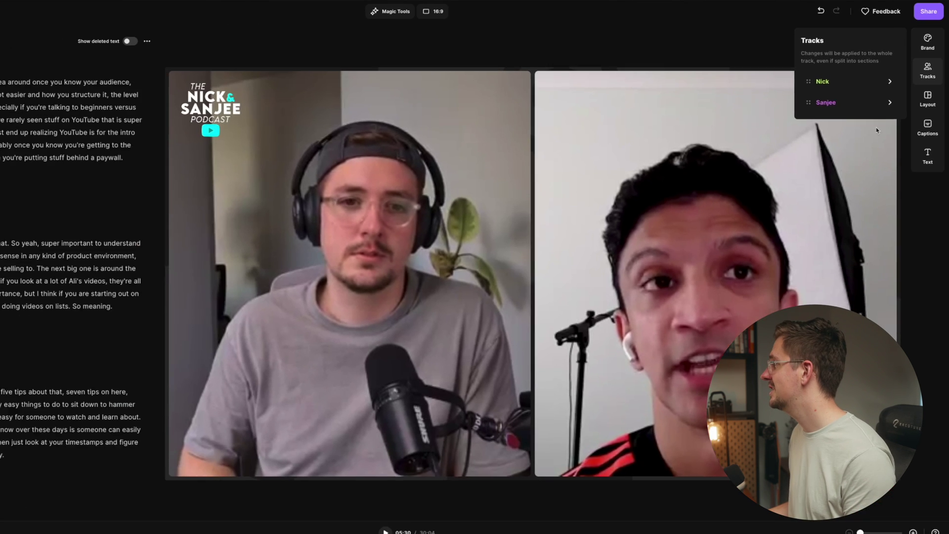
- Hide the first speaker's track from the video, show it again, and close the list of speaker tracks
{"action": "mouse_move", "coordinate": [854, 106]}
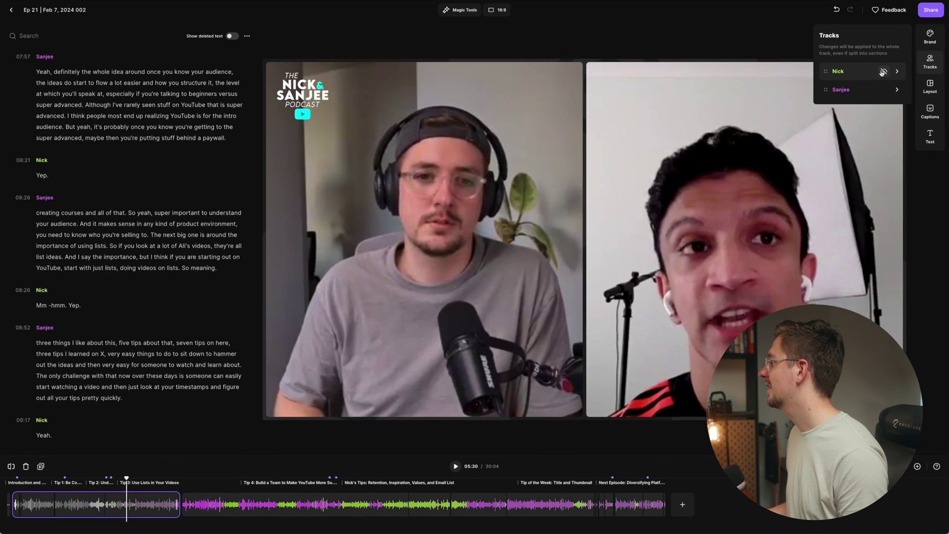
{"action": "left_click", "coordinate": [884, 72]}
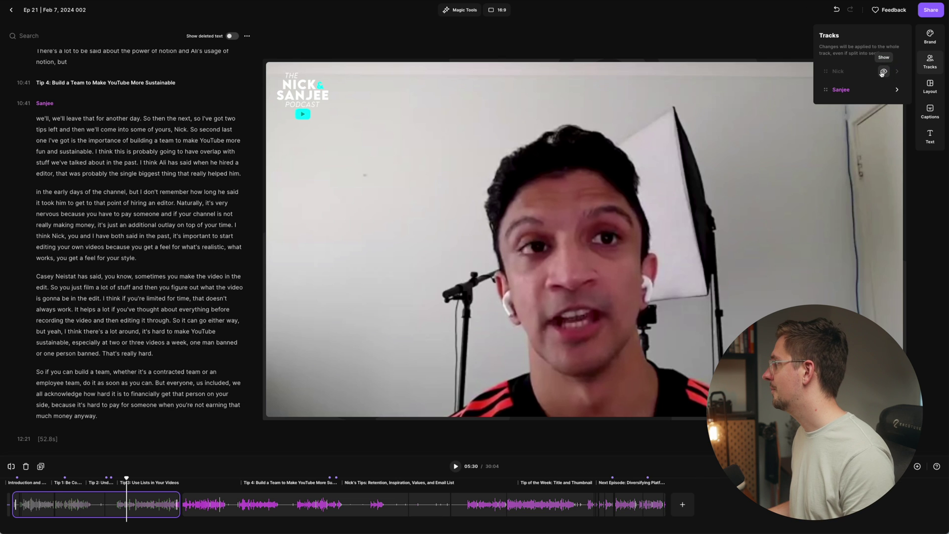
{"action": "left_click", "coordinate": [884, 72]}
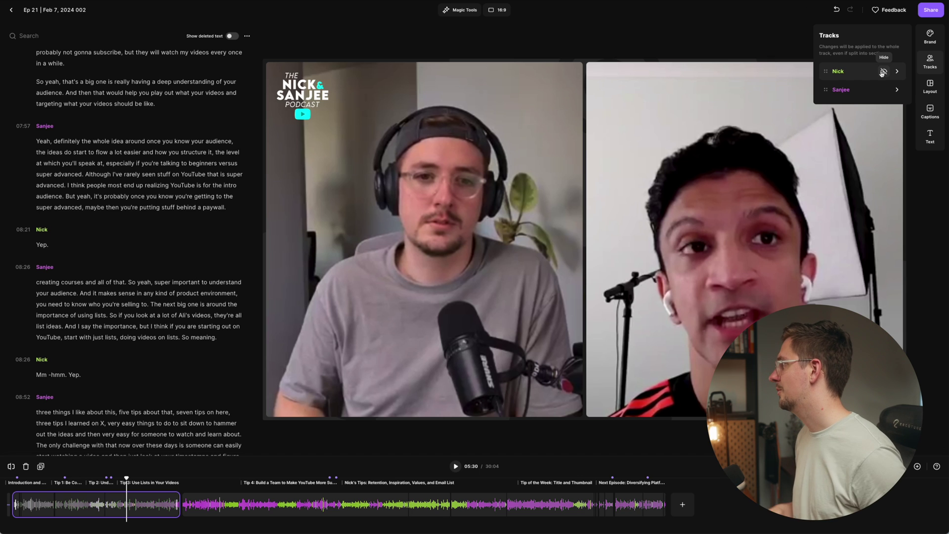
{"action": "left_click", "coordinate": [929, 63]}
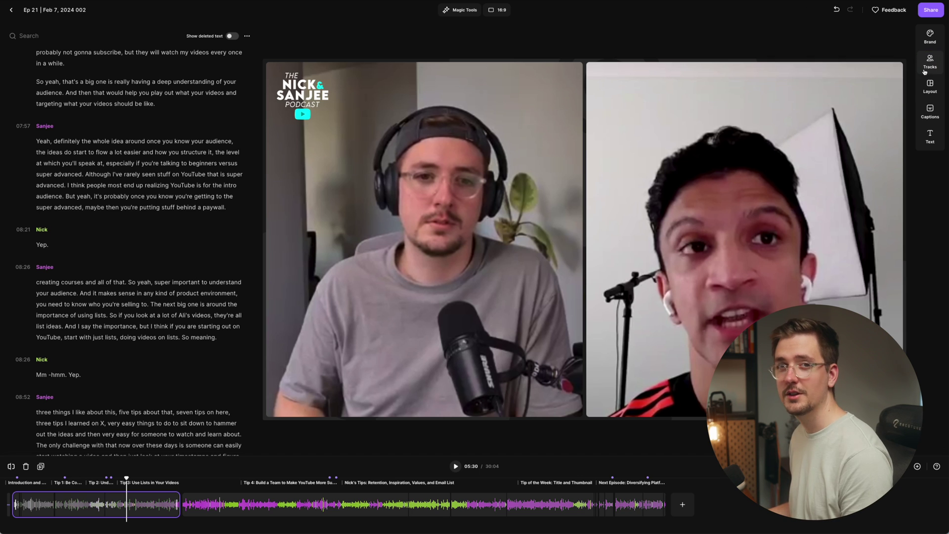
- Add captions in the style with white text on a black box, using the Inter font at Small size
{"action": "left_click", "coordinate": [930, 109]}
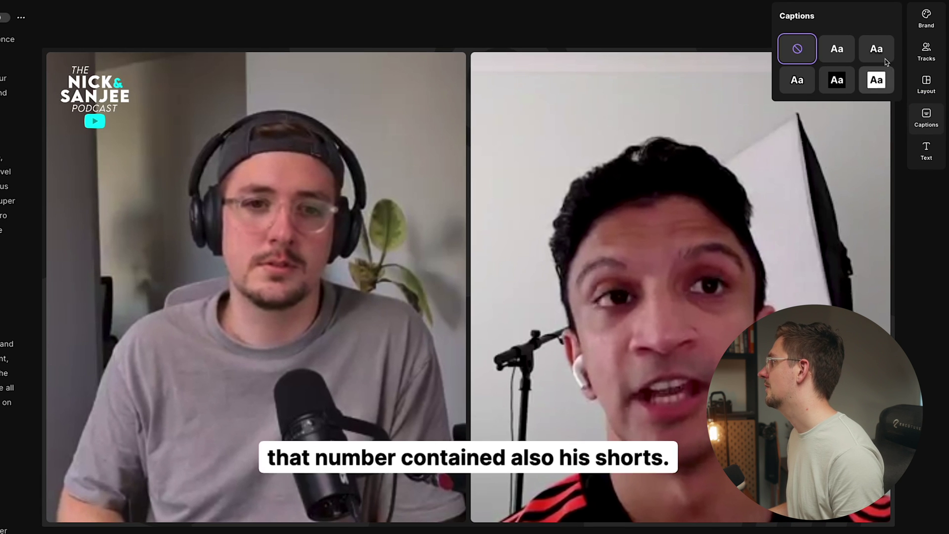
{"action": "left_click", "coordinate": [837, 82]}
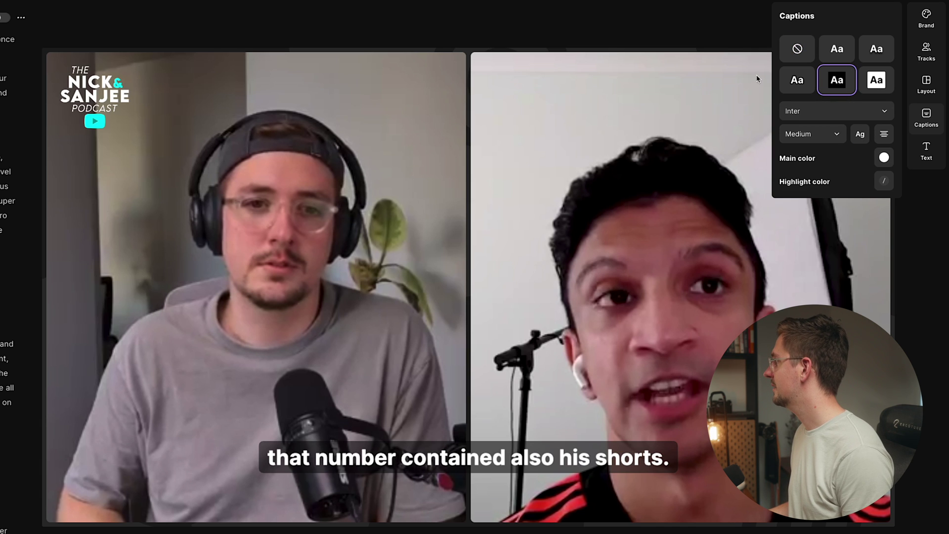
{"action": "left_click", "coordinate": [863, 114]}
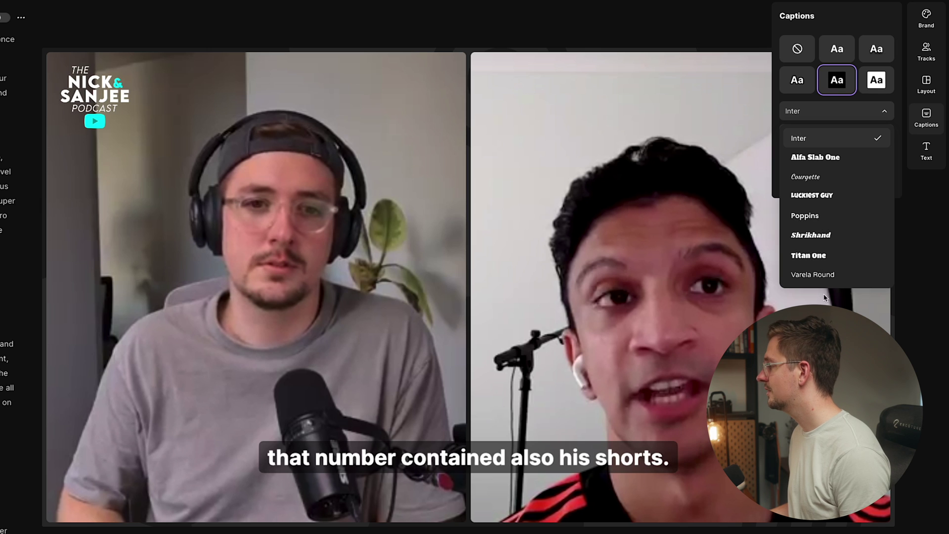
{"action": "left_click", "coordinate": [830, 140]}
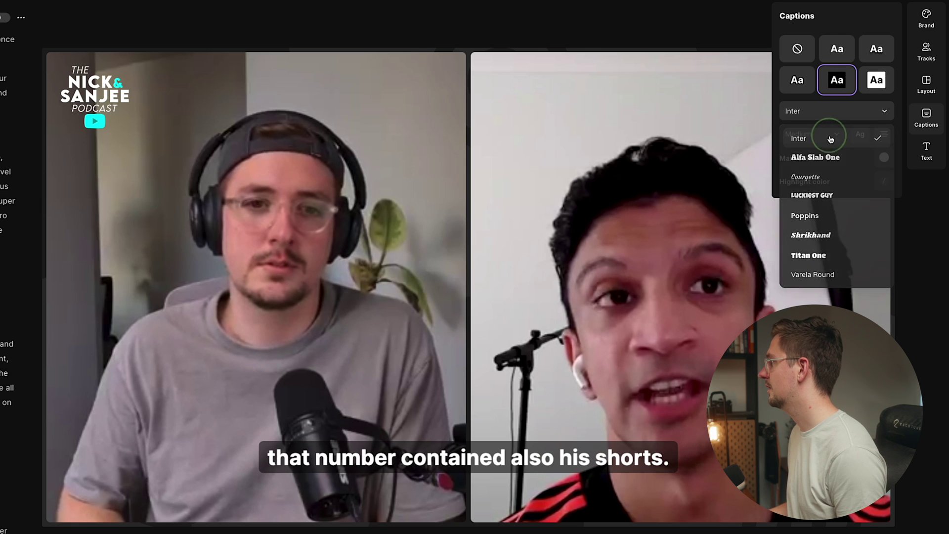
{"action": "left_click", "coordinate": [830, 136]}
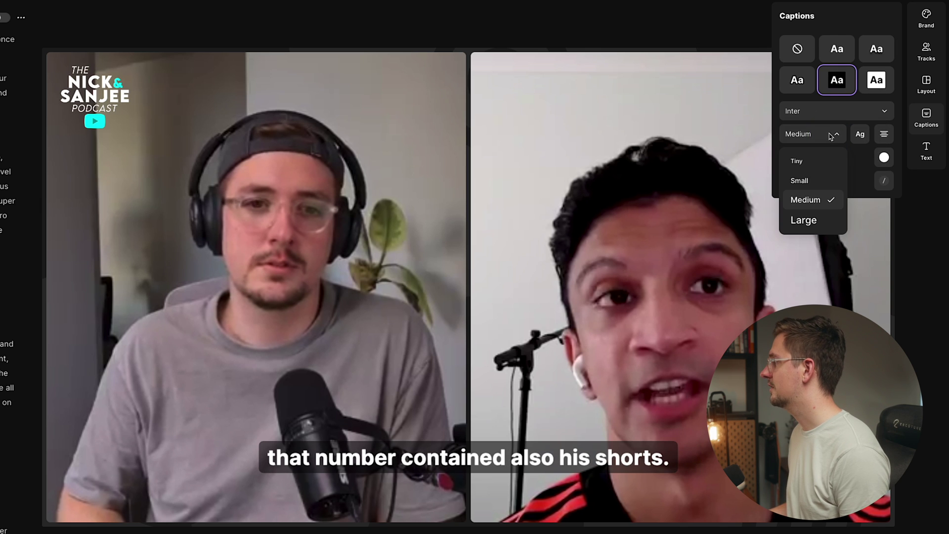
{"action": "left_click", "coordinate": [818, 180]}
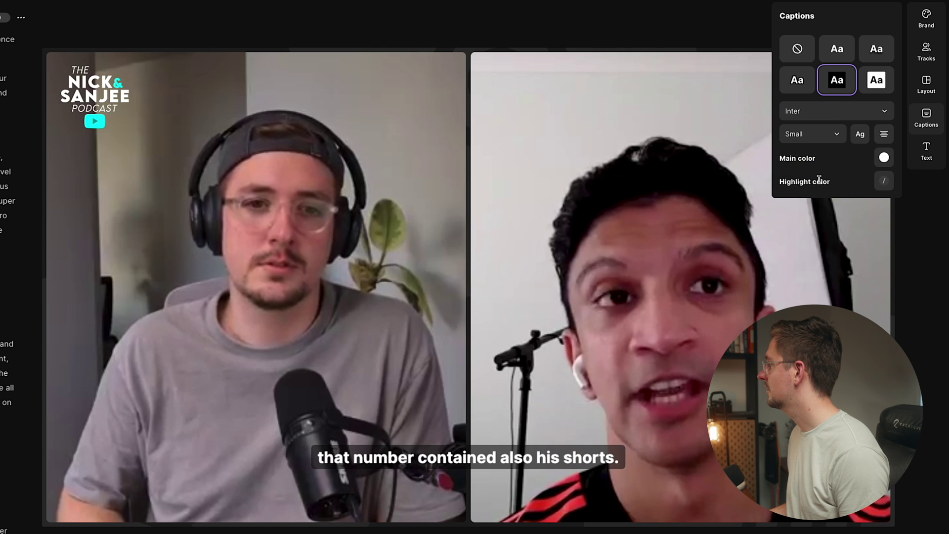
- Try the caption letter-case option and right alignment, and return the captions to their original case and centre alignment
{"action": "left_click", "coordinate": [863, 136]}
{"action": "left_click", "coordinate": [863, 136]}
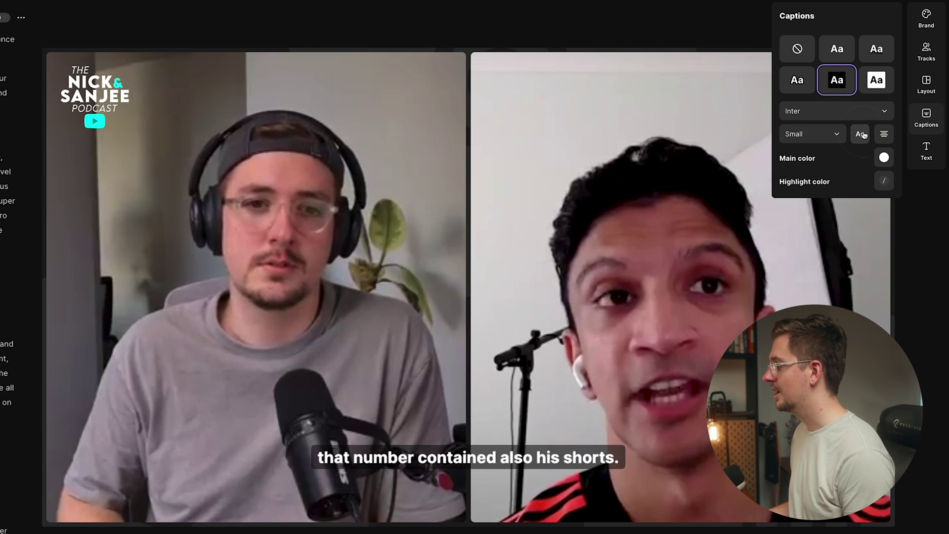
{"action": "left_click", "coordinate": [863, 136]}
{"action": "left_click", "coordinate": [863, 135]}
{"action": "left_click", "coordinate": [884, 135]}
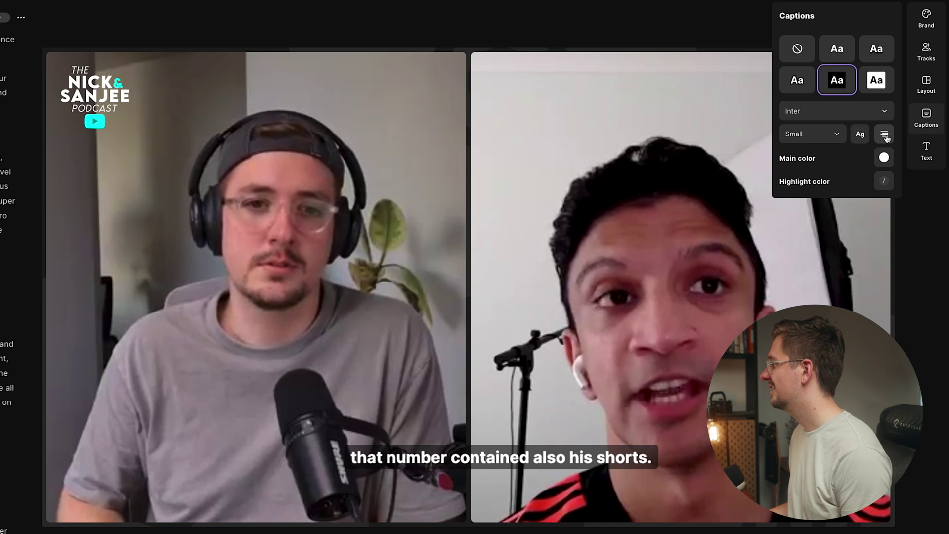
{"action": "left_click", "coordinate": [885, 135]}
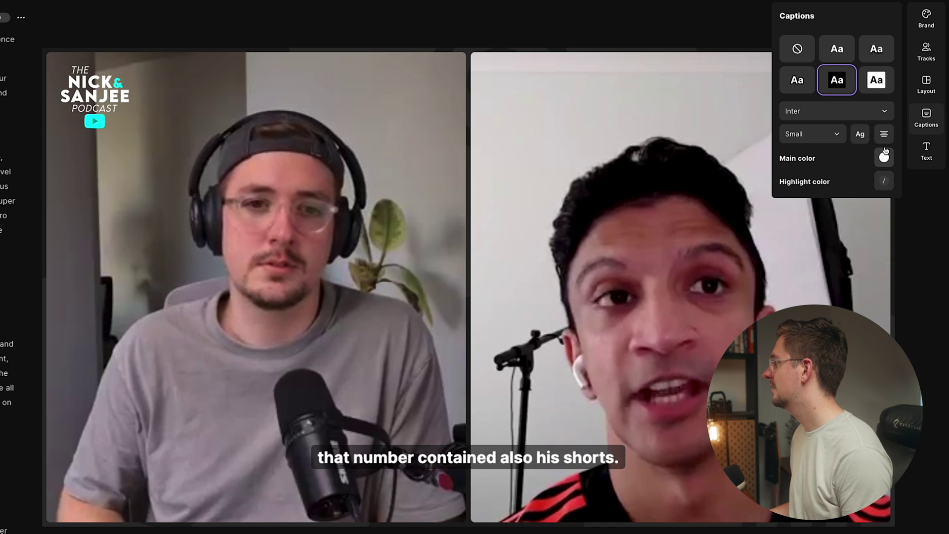
- Check the main caption colour options, set the highlight colour to the periwinkle blue swatch, and play the video to preview the captions
{"action": "left_click", "coordinate": [884, 158]}
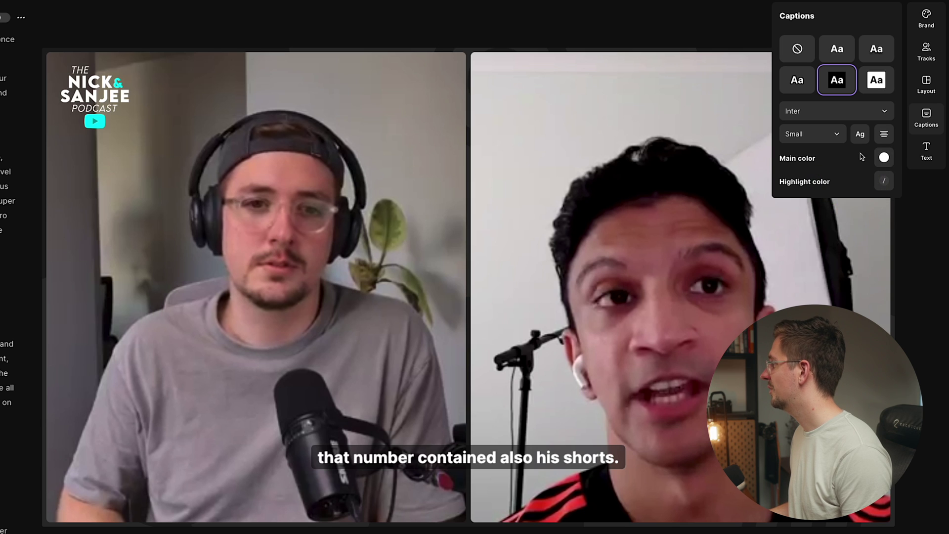
{"action": "left_click", "coordinate": [883, 181]}
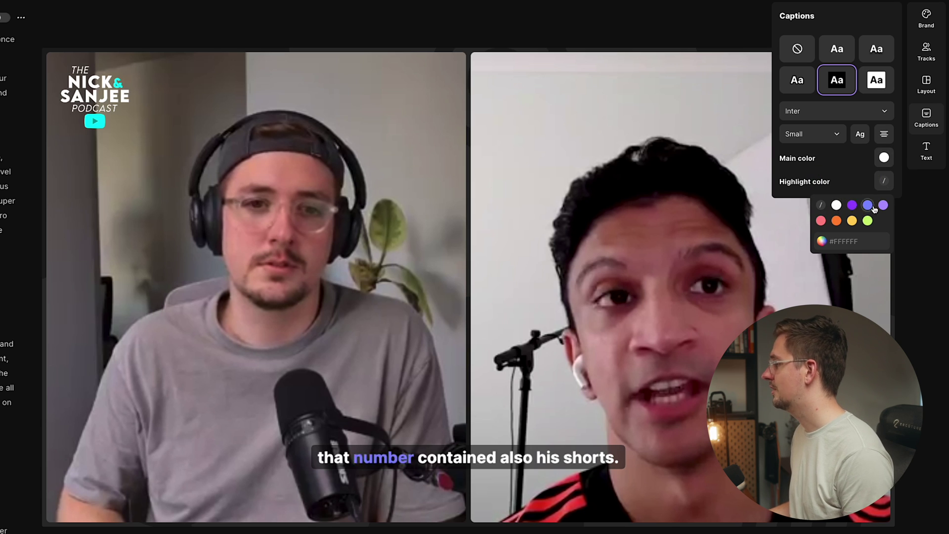
{"action": "left_click", "coordinate": [867, 206]}
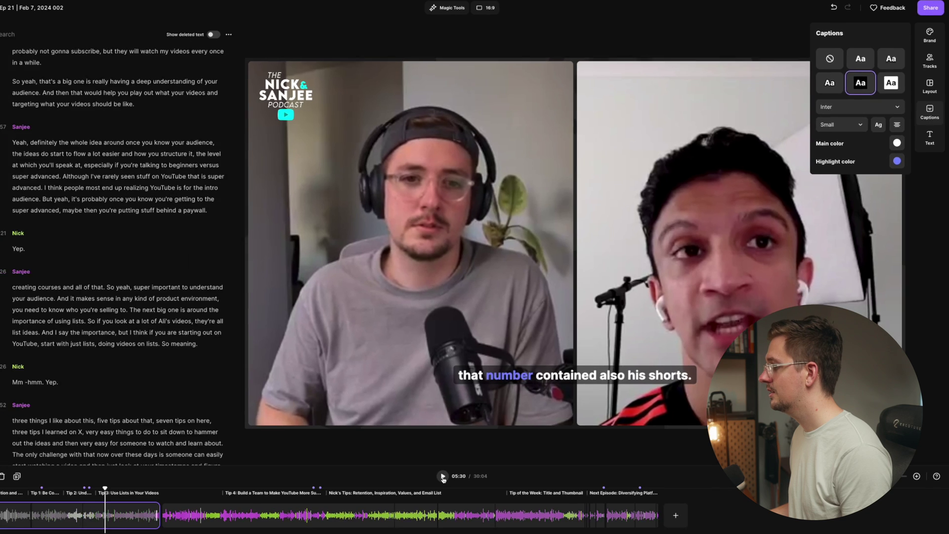
{"action": "left_click", "coordinate": [442, 476]}
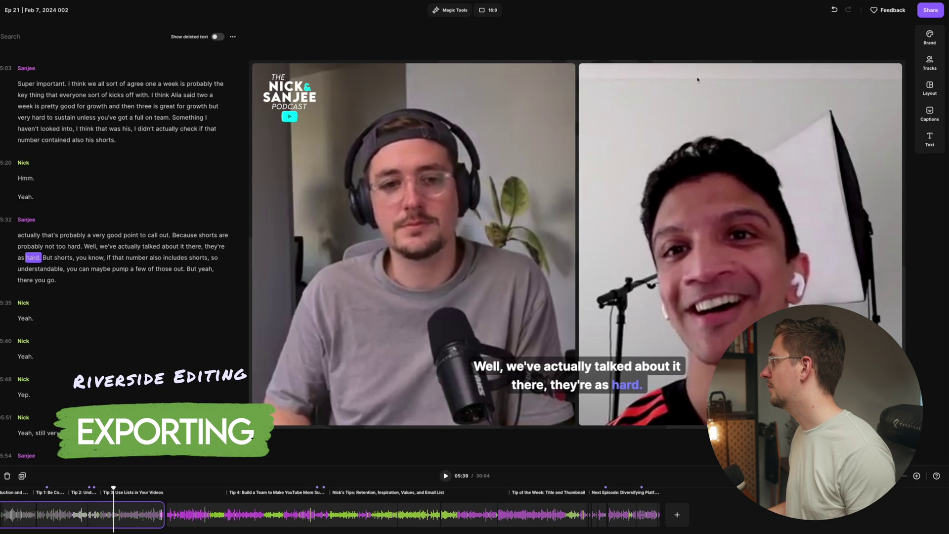
- Export the video in 2160p 4K with Normalize Audio Levels turned on and the watermark removed
{"action": "left_click", "coordinate": [931, 10]}
{"action": "left_click", "coordinate": [930, 62]}
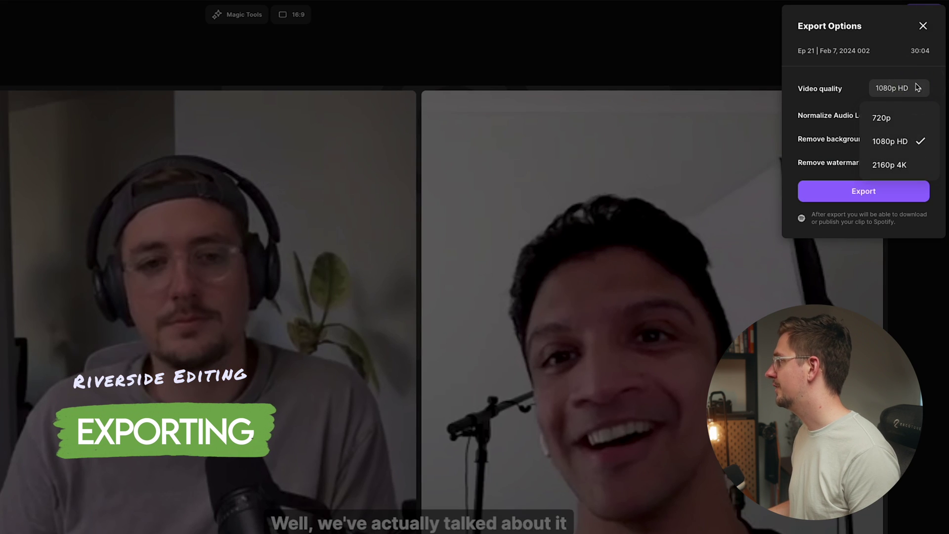
{"action": "left_click", "coordinate": [873, 163]}
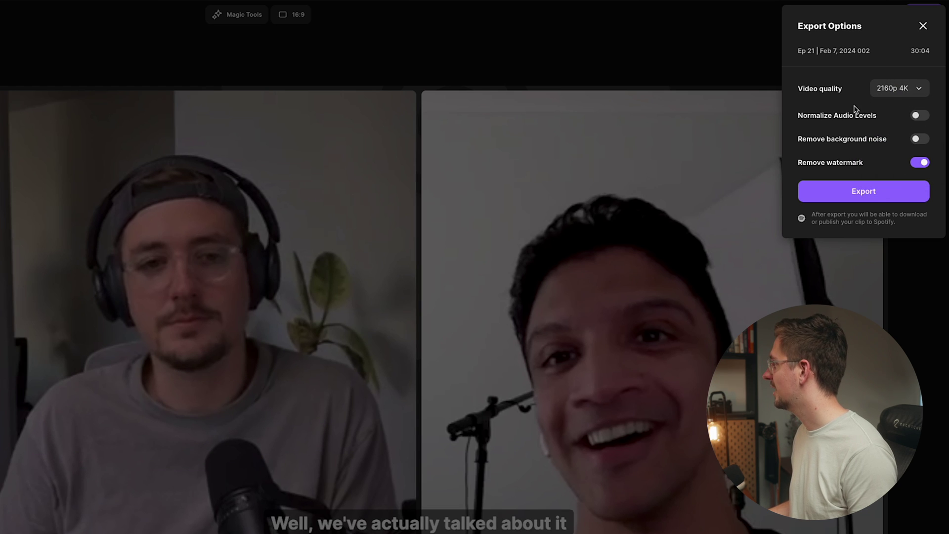
{"action": "left_click", "coordinate": [917, 116]}
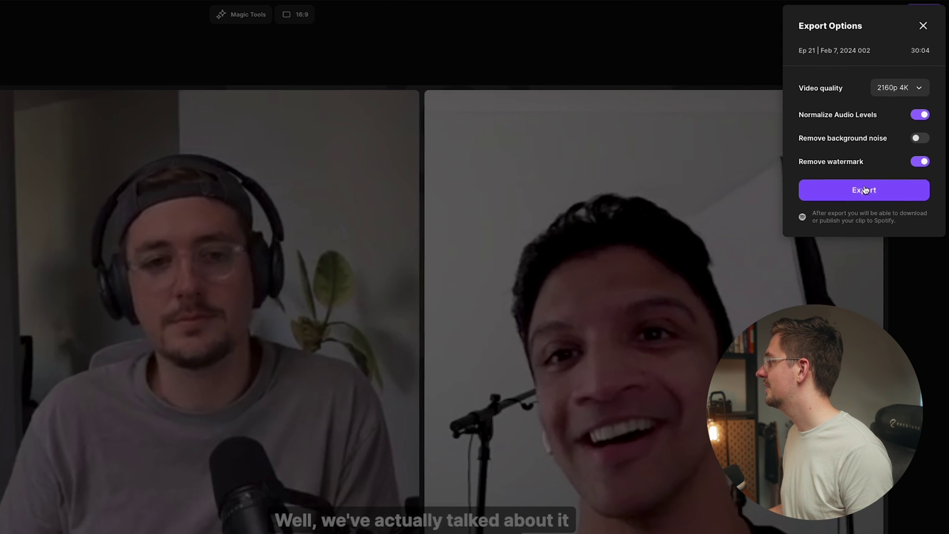
{"action": "left_click", "coordinate": [915, 190]}
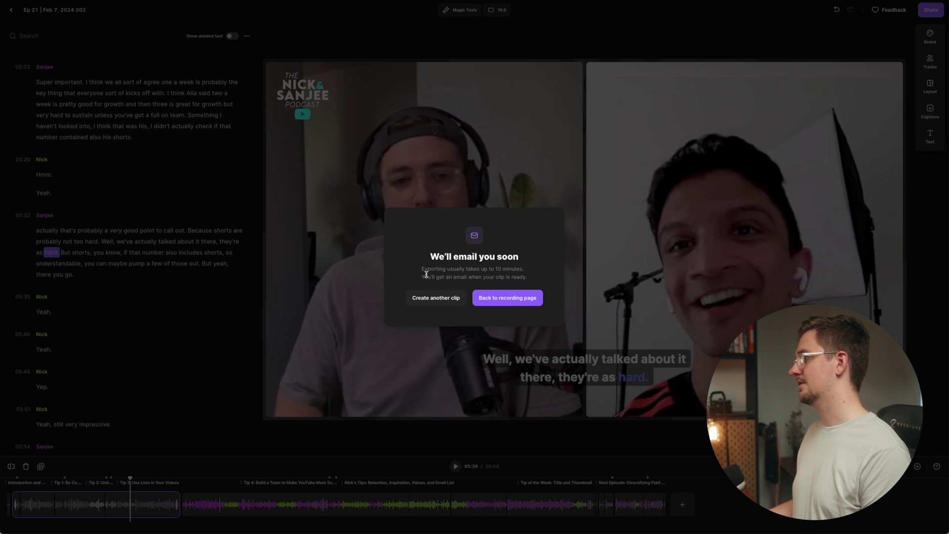